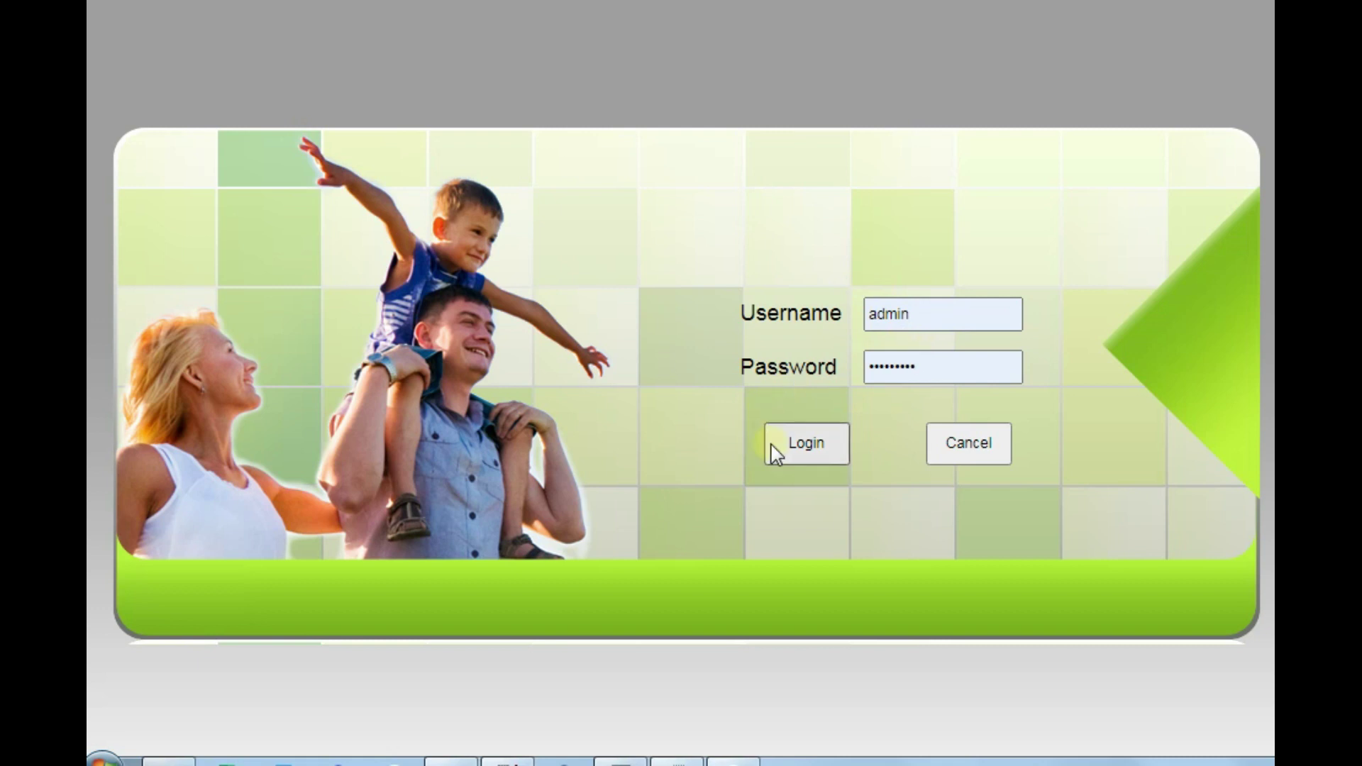
- Log in to the router with the prefilled admin credentials and open the basic WLAN settings
double_click(907, 317)
left_click(858, 390)
double_click(906, 368)
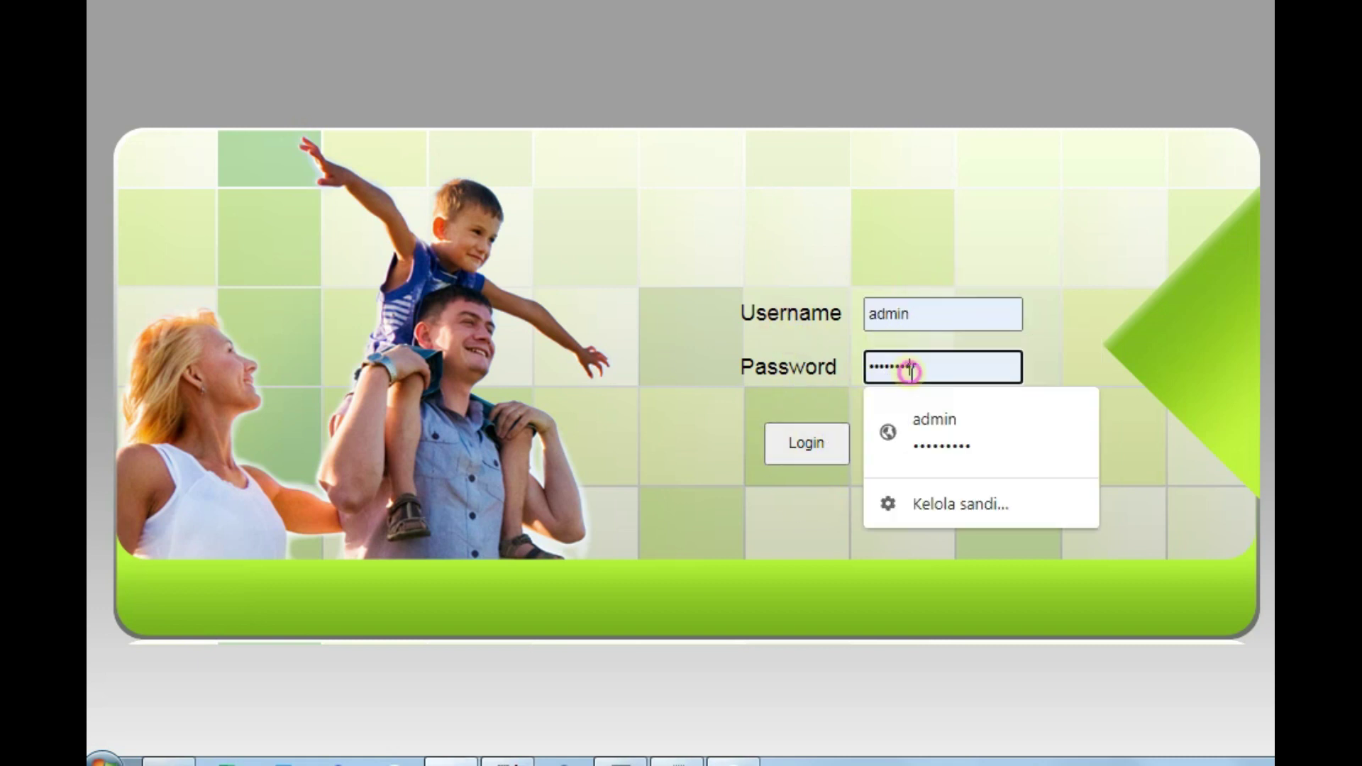
left_click(800, 367)
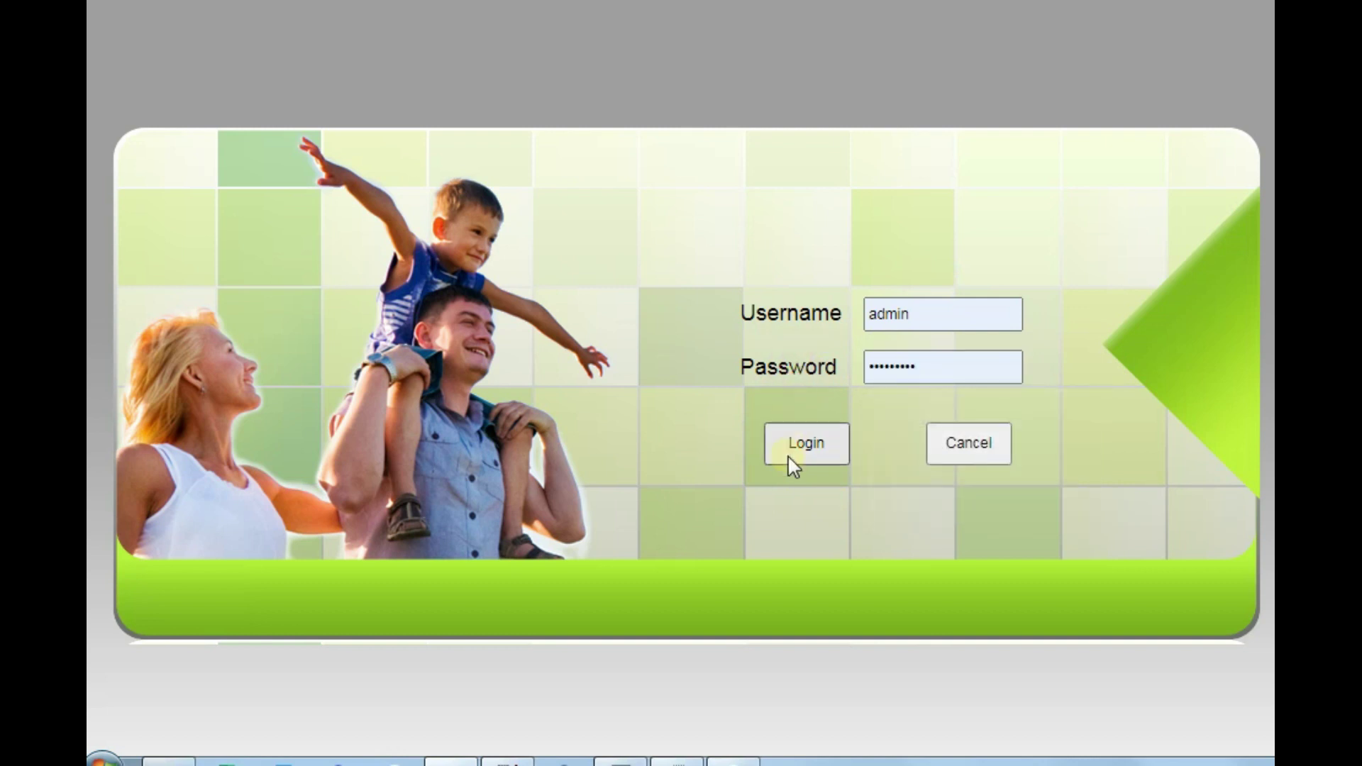
left_click(789, 457)
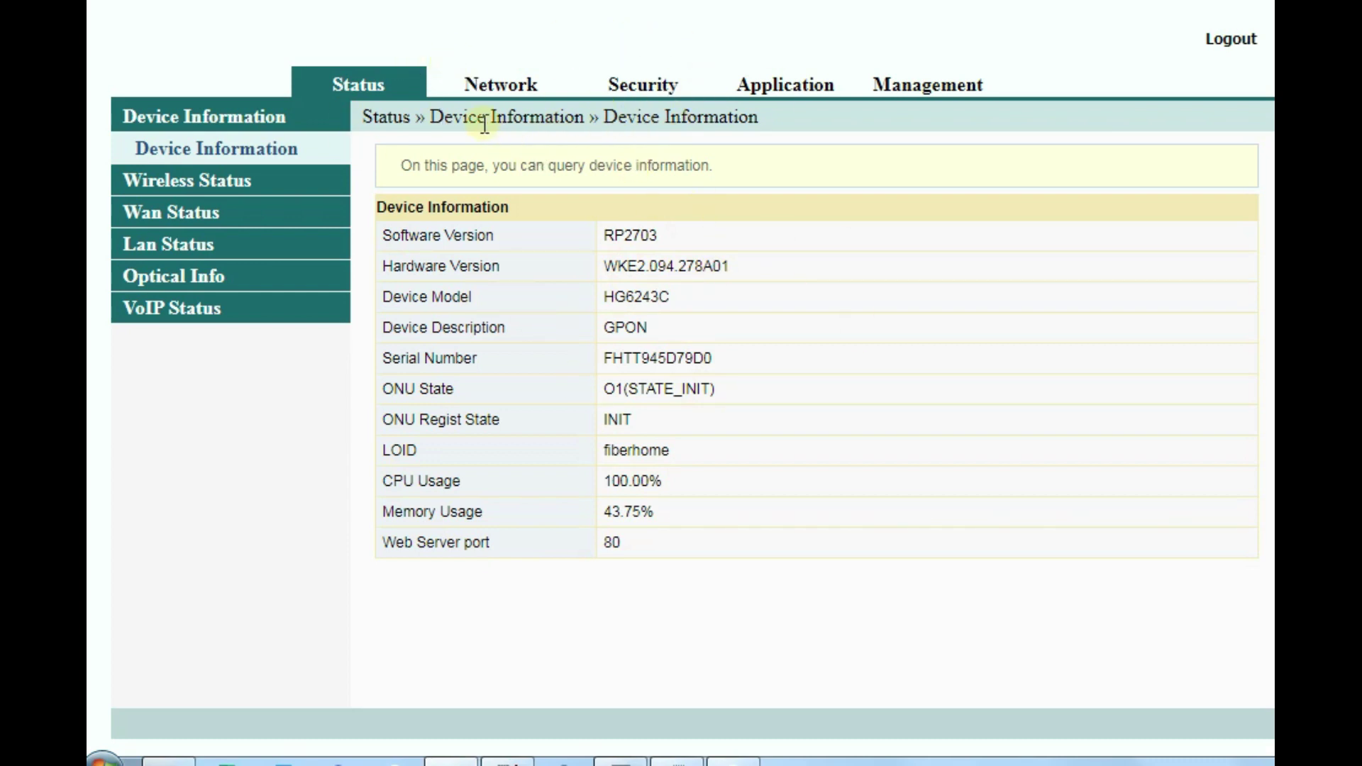
left_click(483, 88)
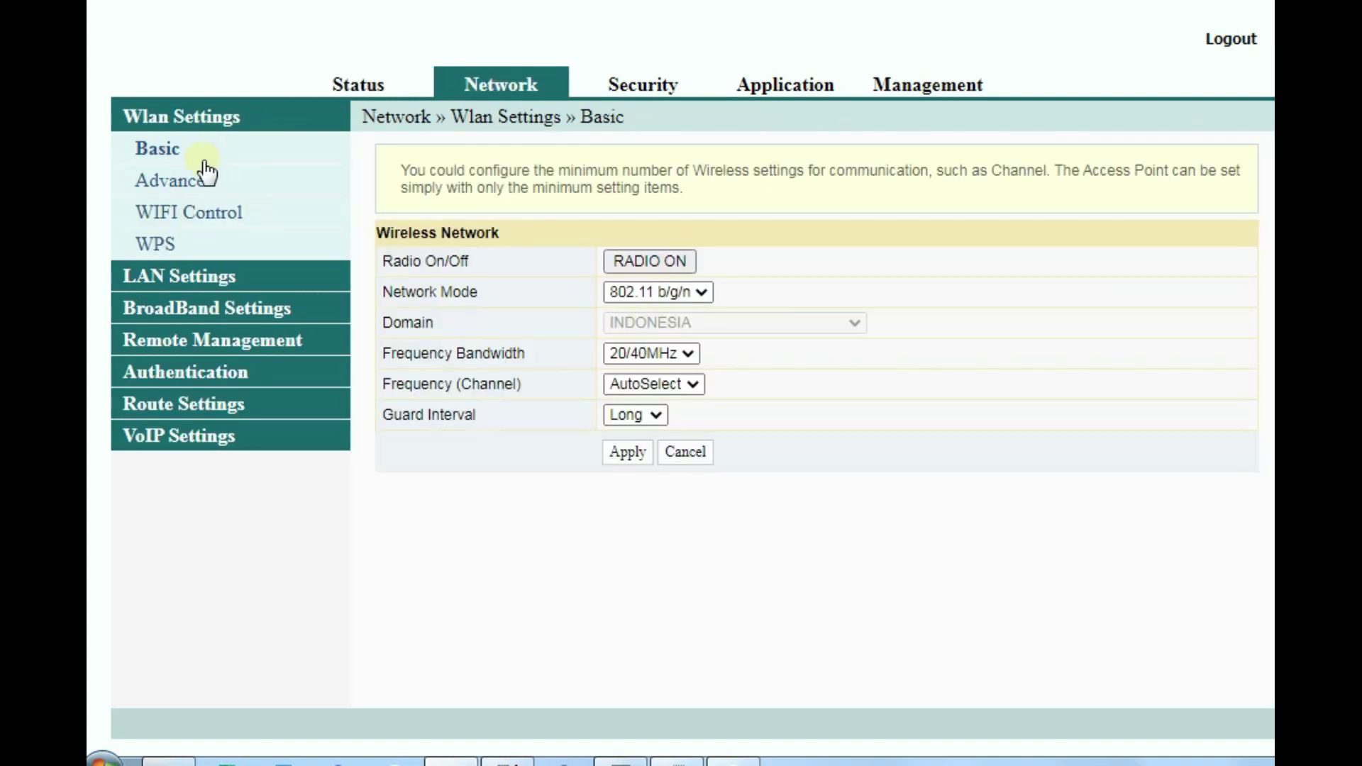
left_click(165, 150)
- Try the 20MHz and 40MHz options for the Frequency Bandwidth and leave it on 20MHz
left_click(687, 354)
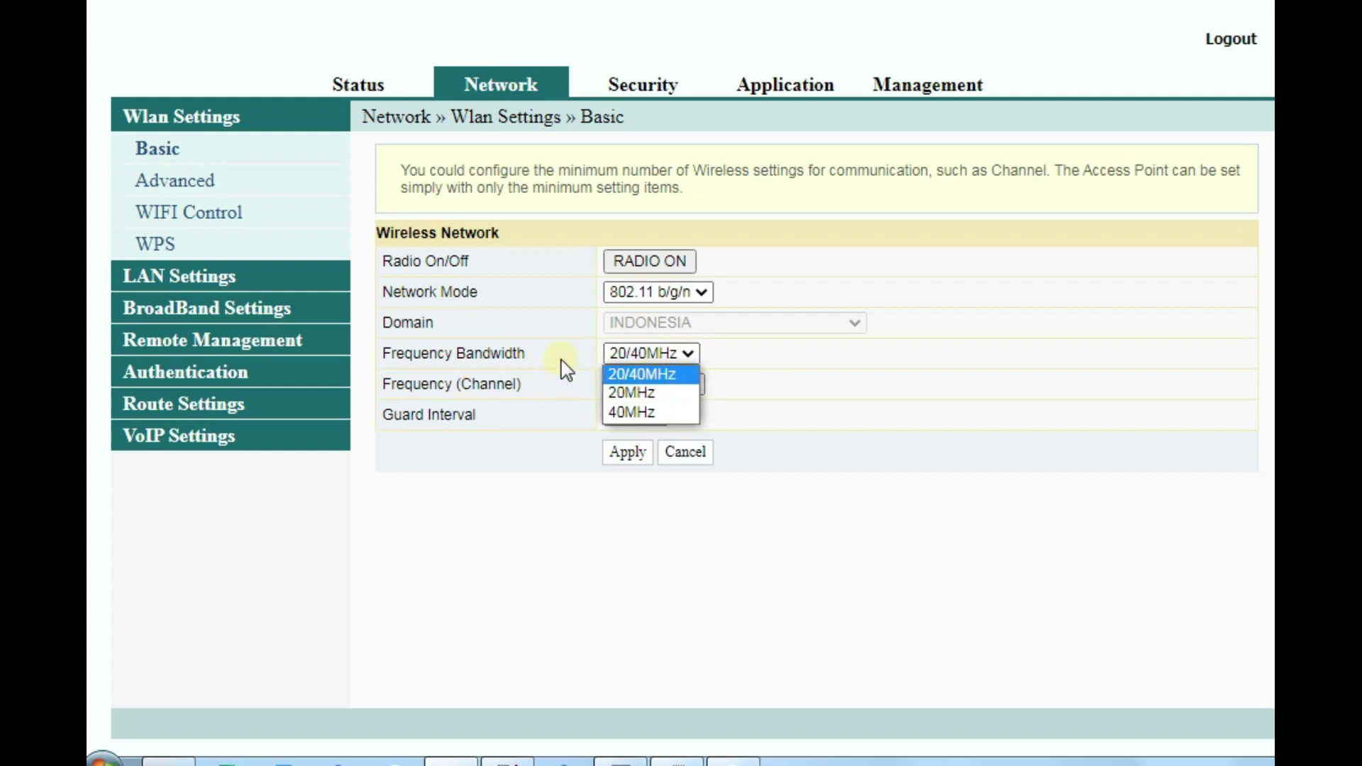
left_click(631, 397)
left_click(651, 354)
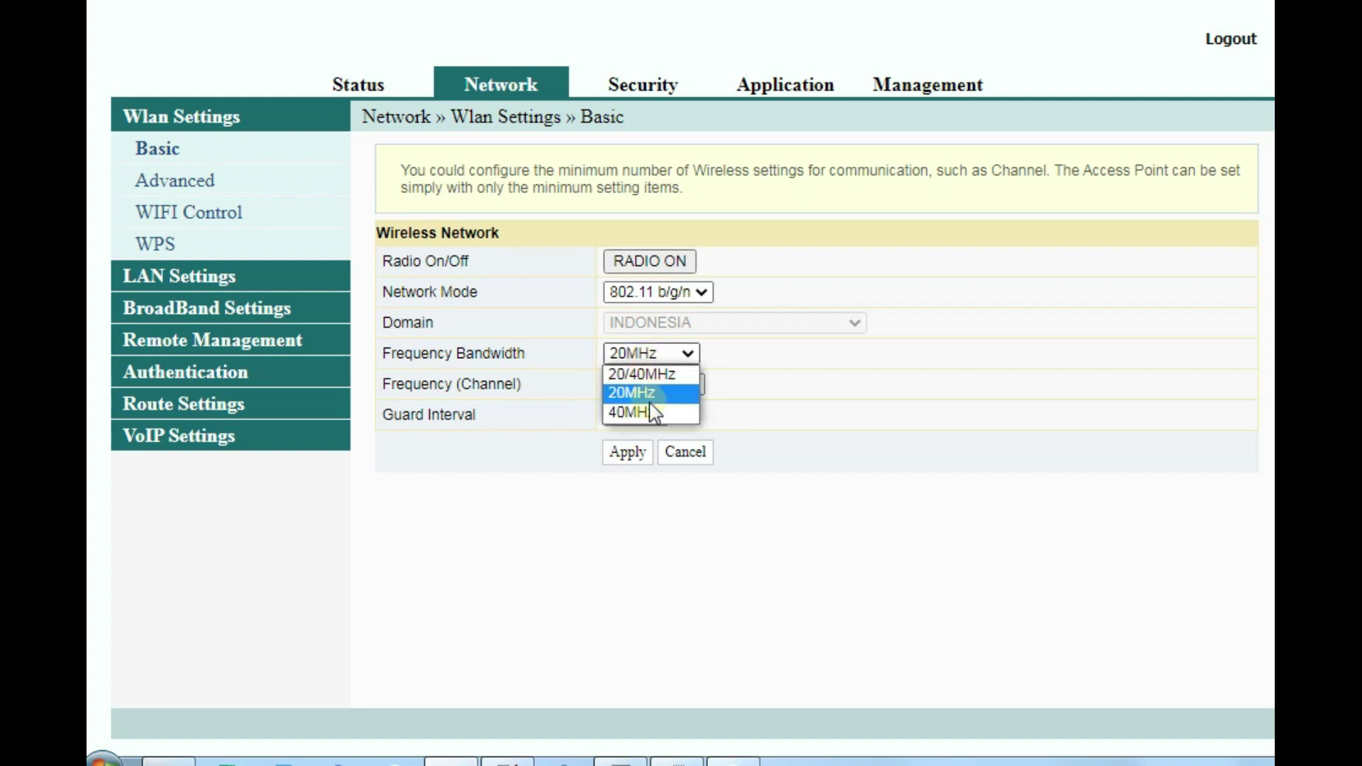
left_click(653, 414)
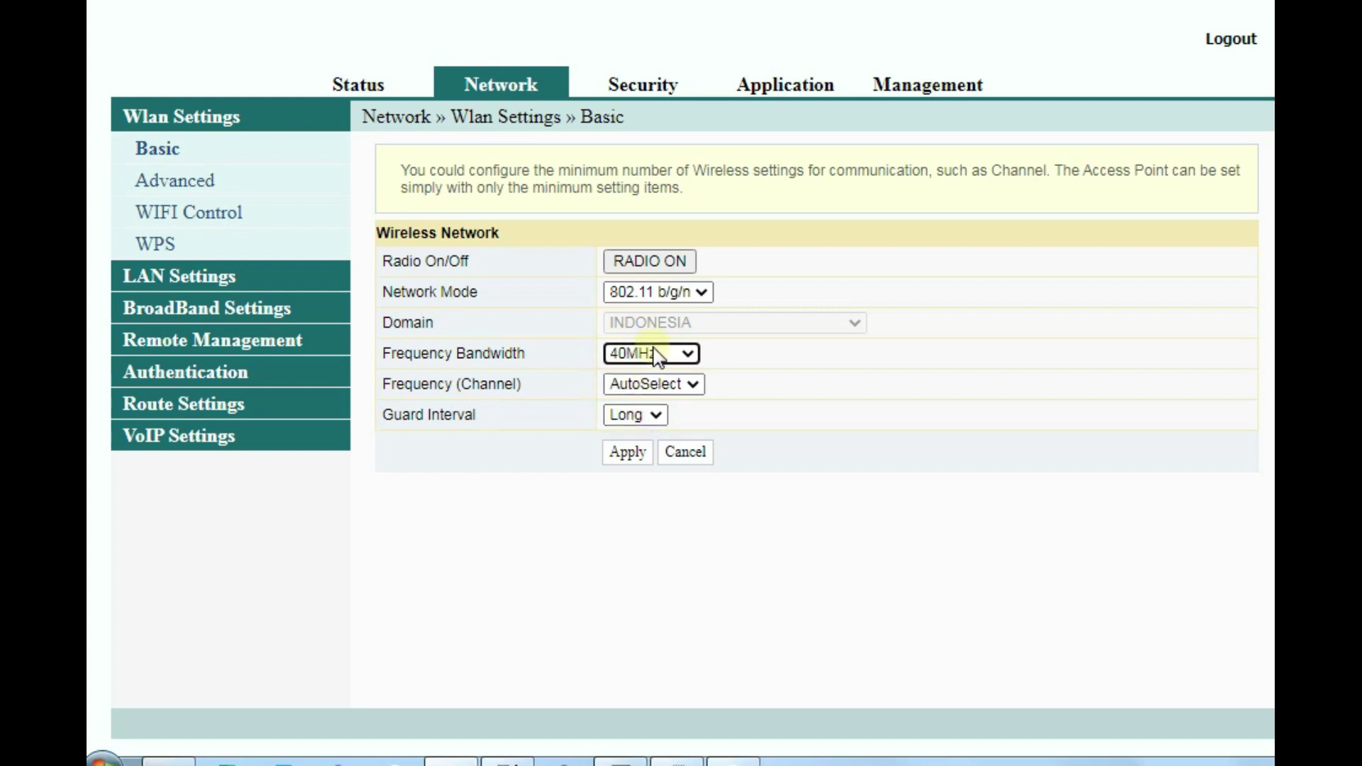
left_click(657, 353)
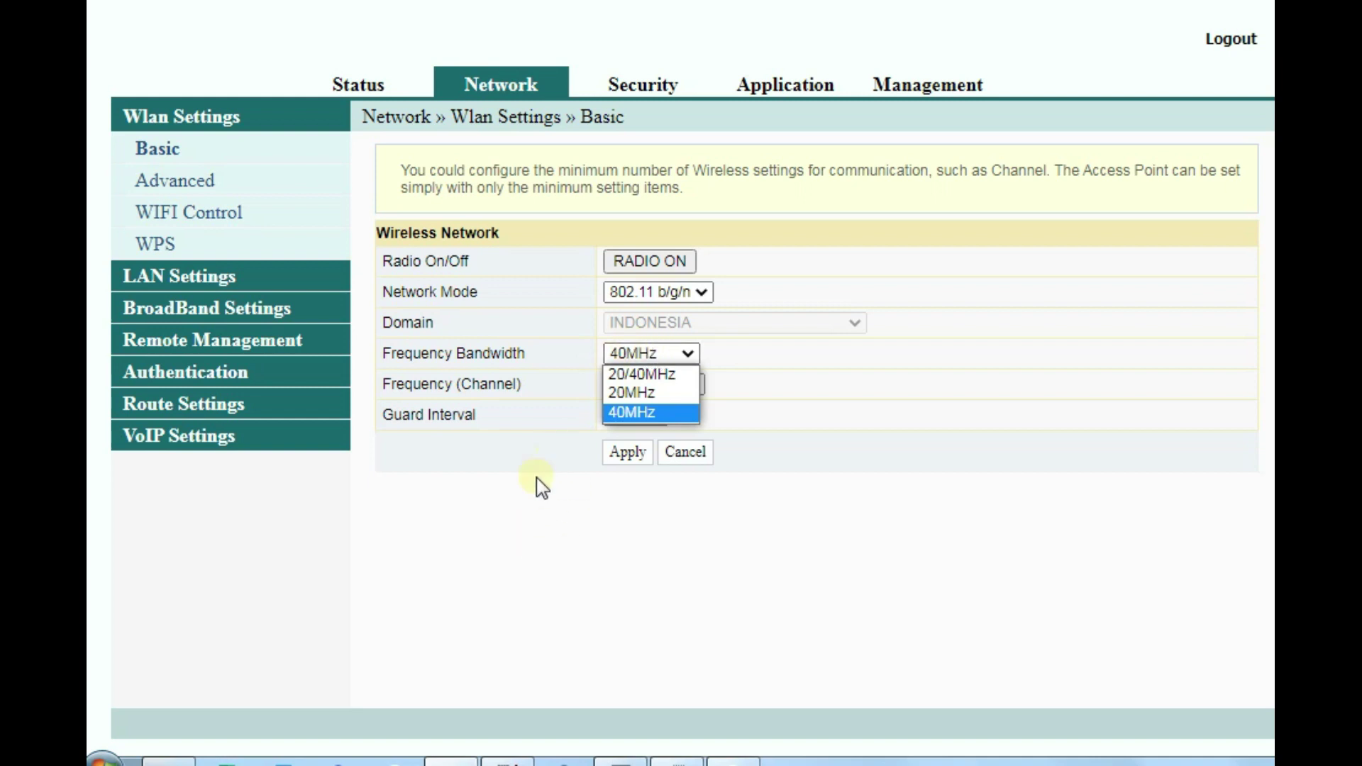
left_click(621, 415)
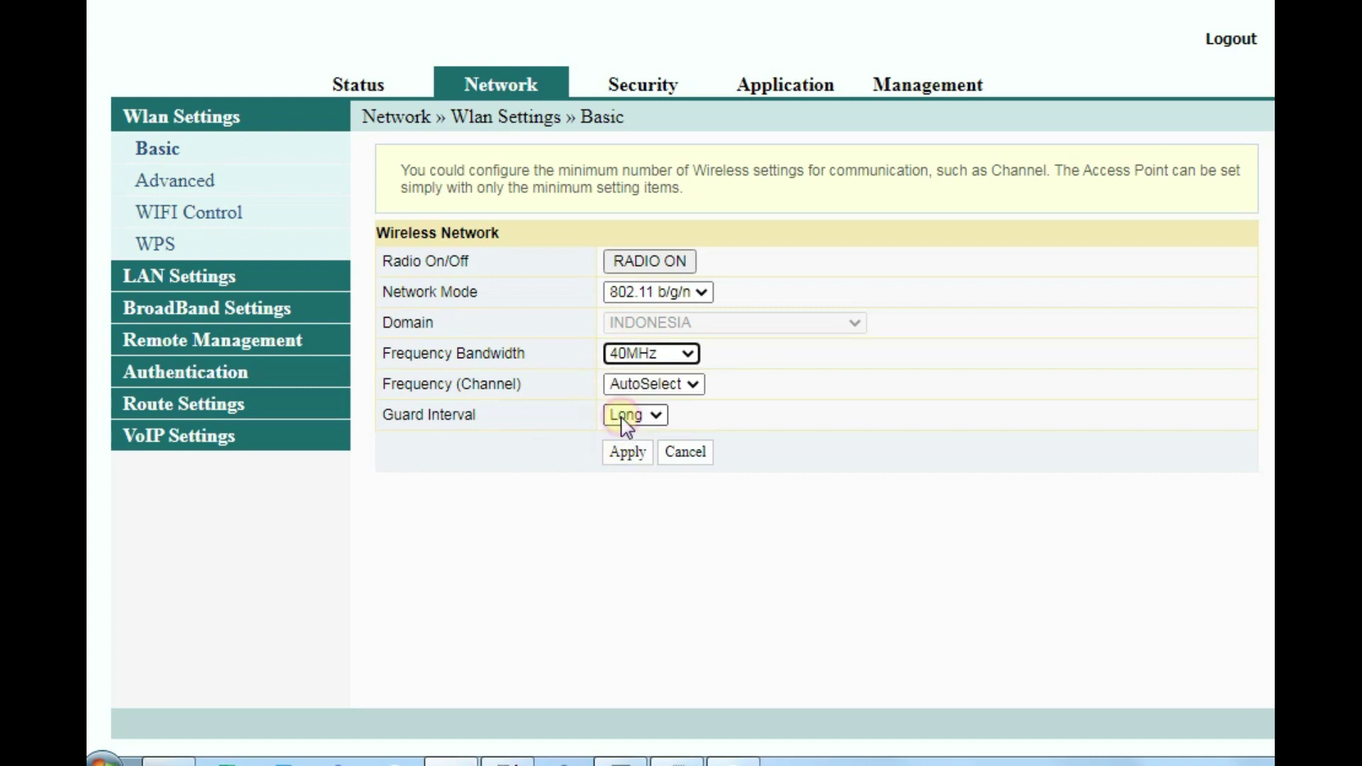
left_click(638, 354)
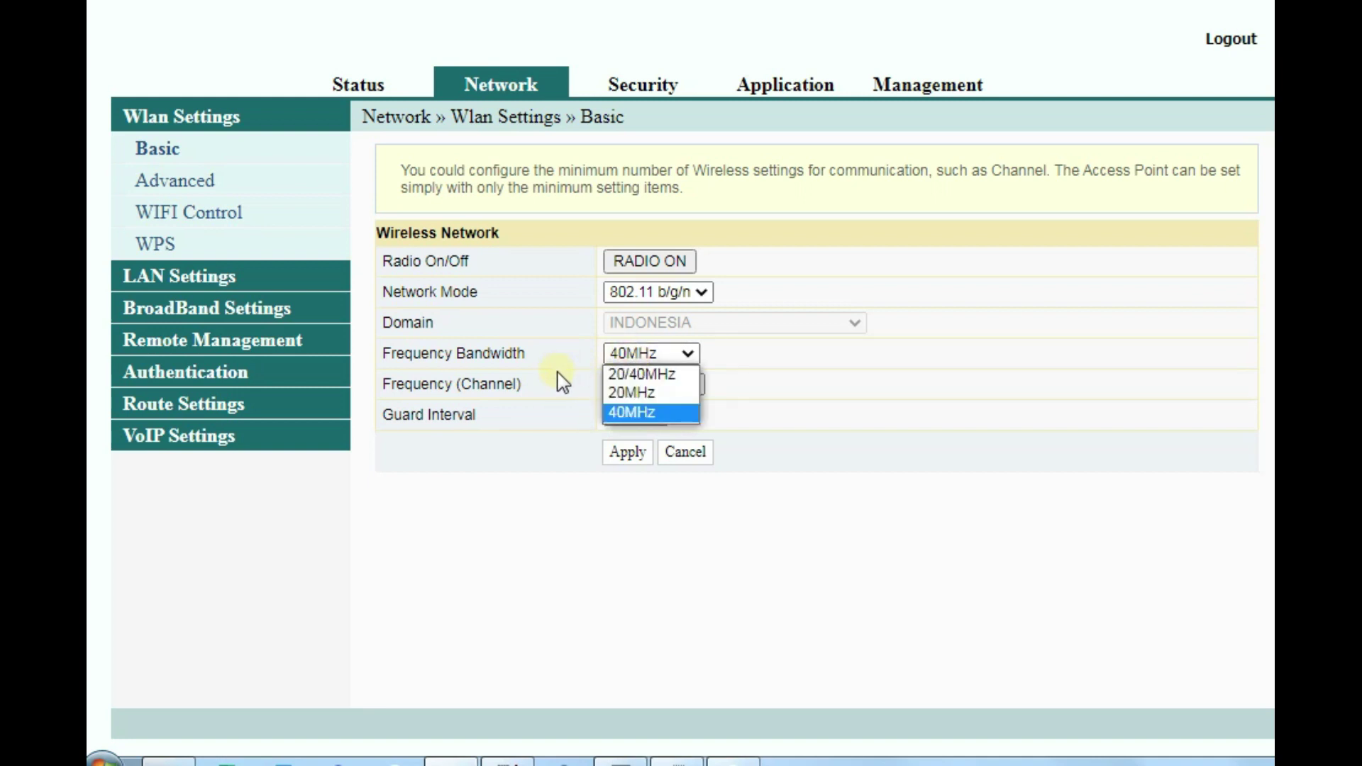
left_click(634, 396)
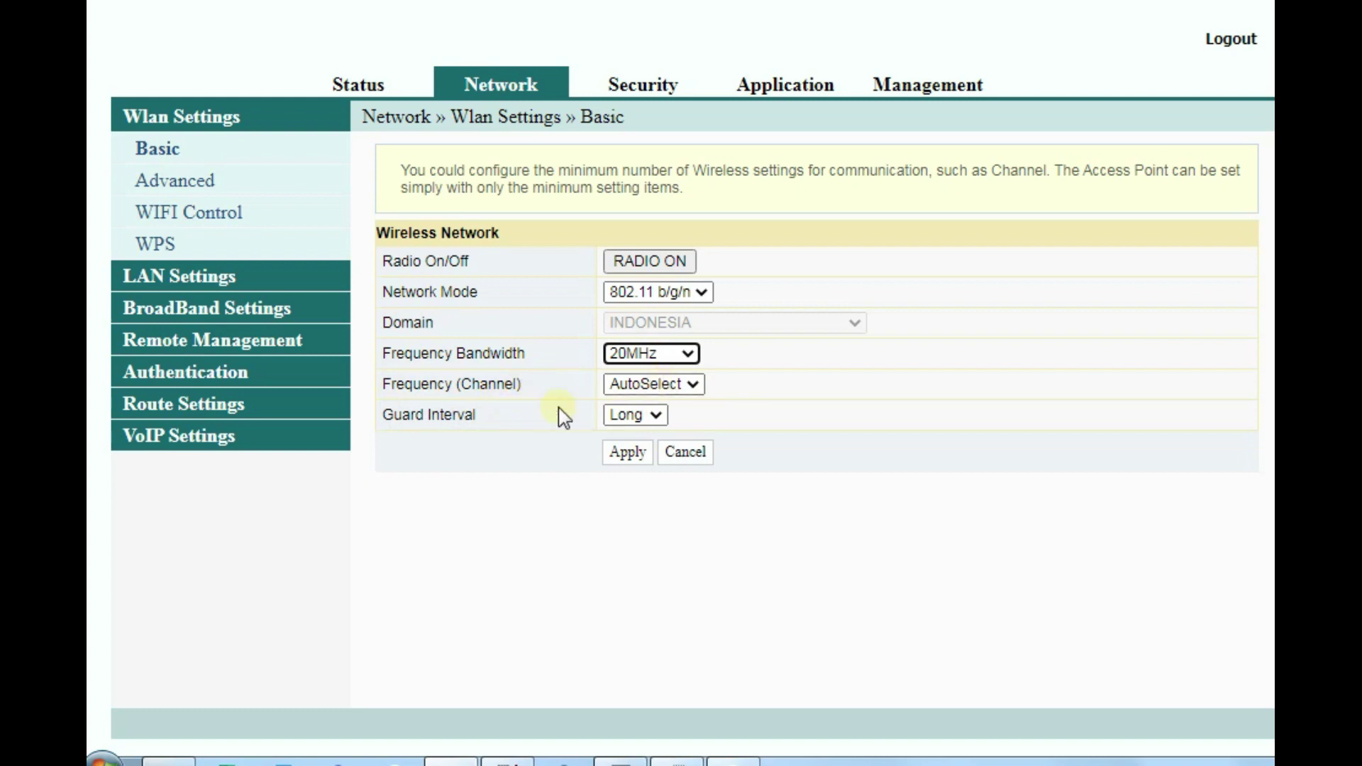
- Examine the Frequency (Channel) options available with the 20MHz bandwidth
left_click(680, 387)
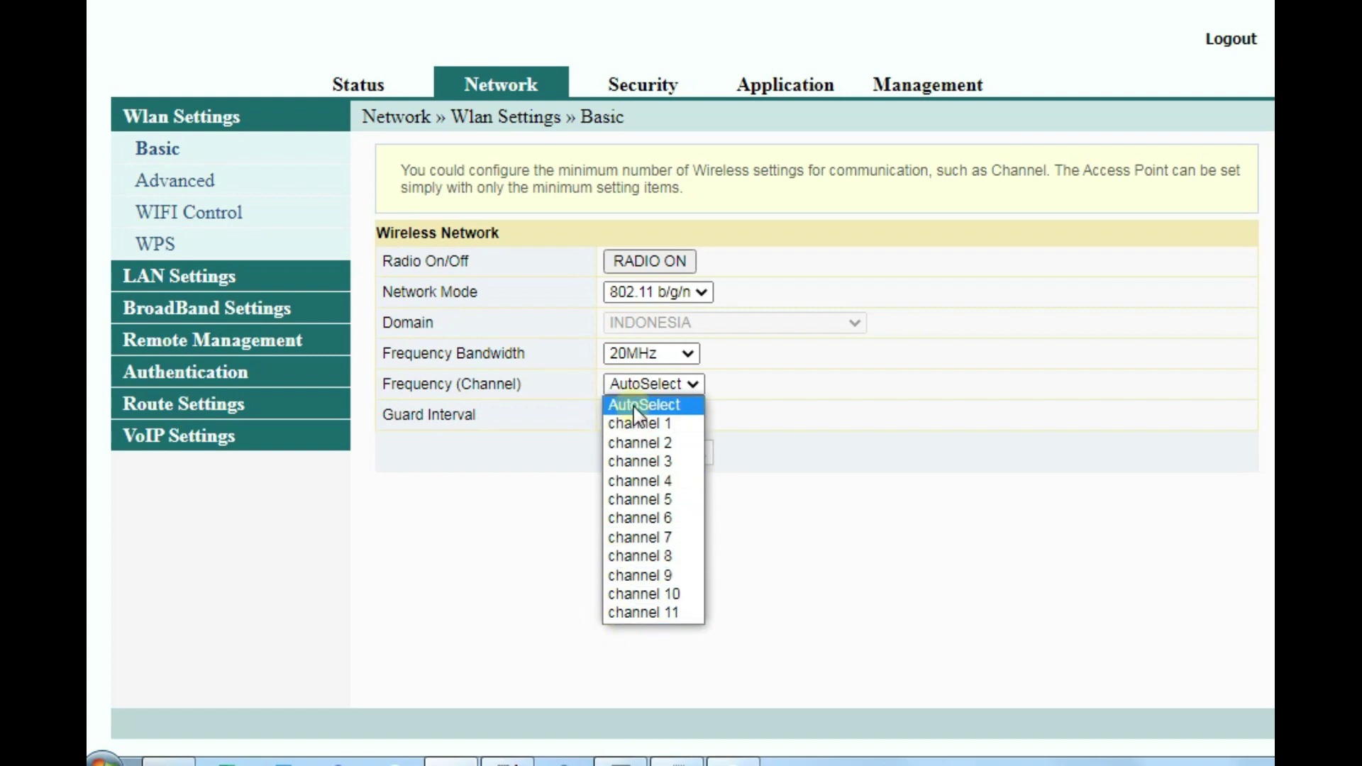
left_click(848, 561)
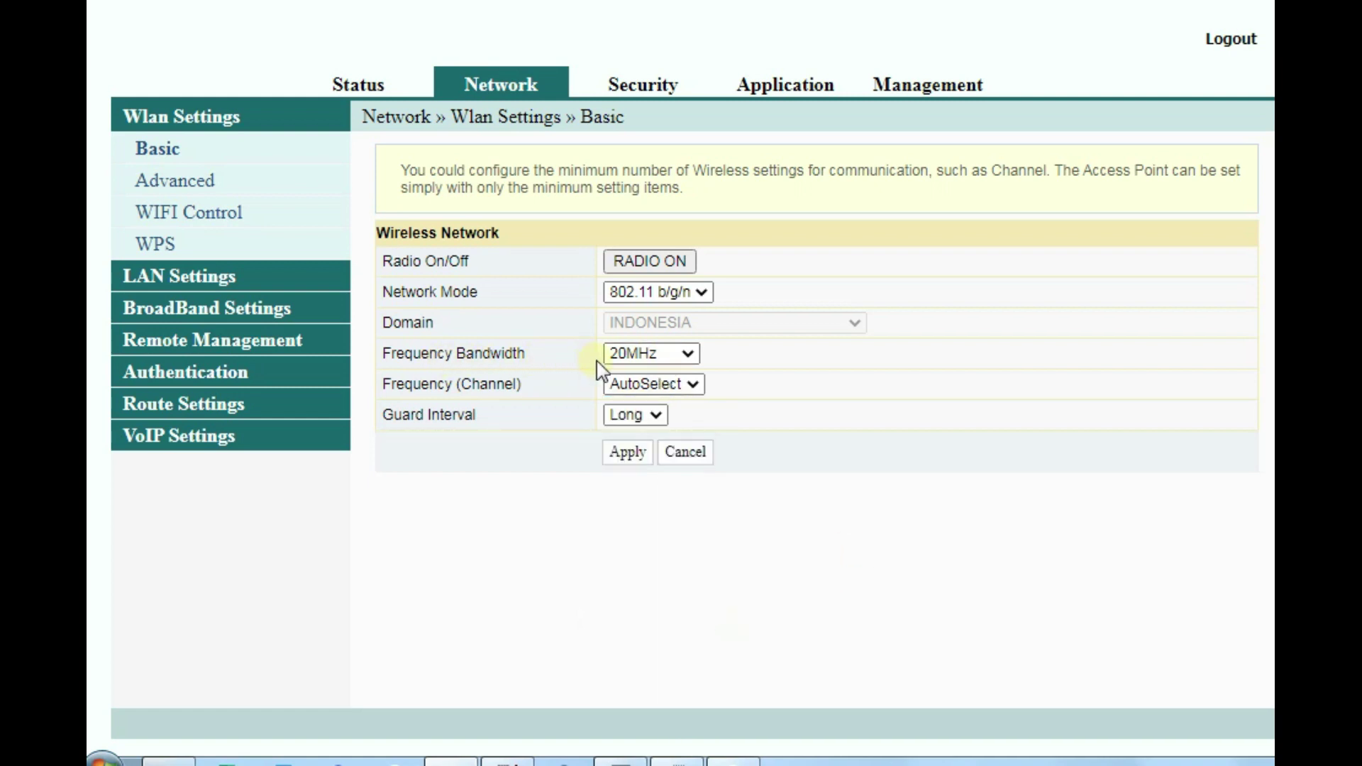
left_click(633, 362)
left_click(636, 394)
left_click(673, 384)
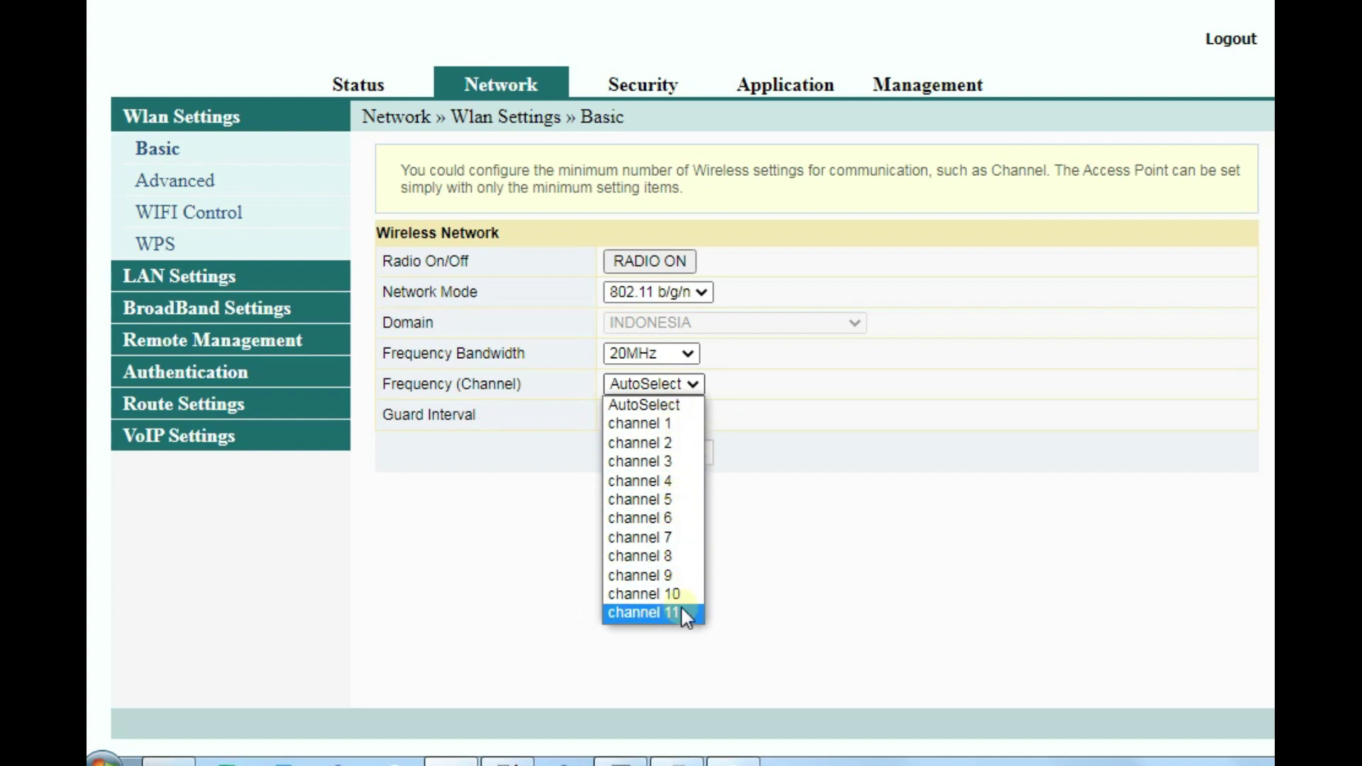
left_click(871, 602)
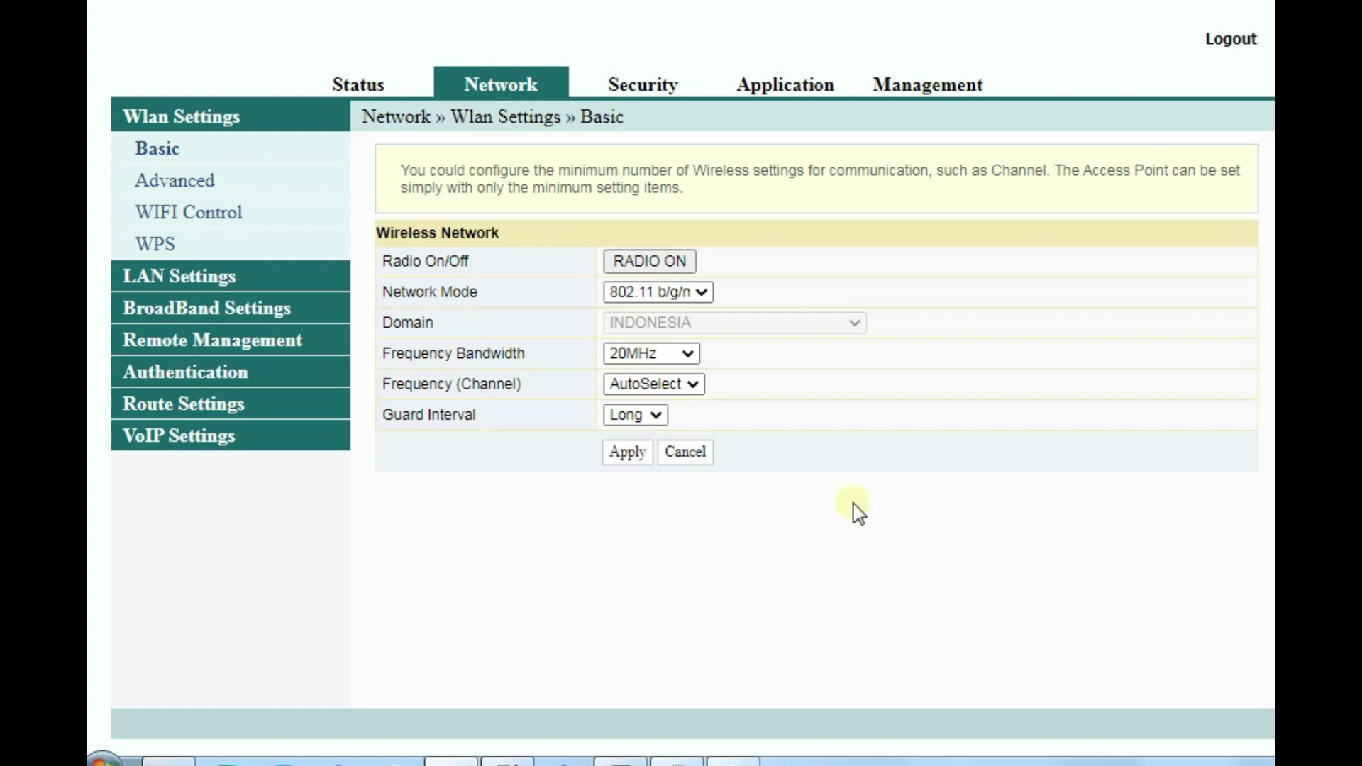
- Set the Frequency Bandwidth to 40MHz and examine the channel options, keeping AutoSelect
left_click(685, 355)
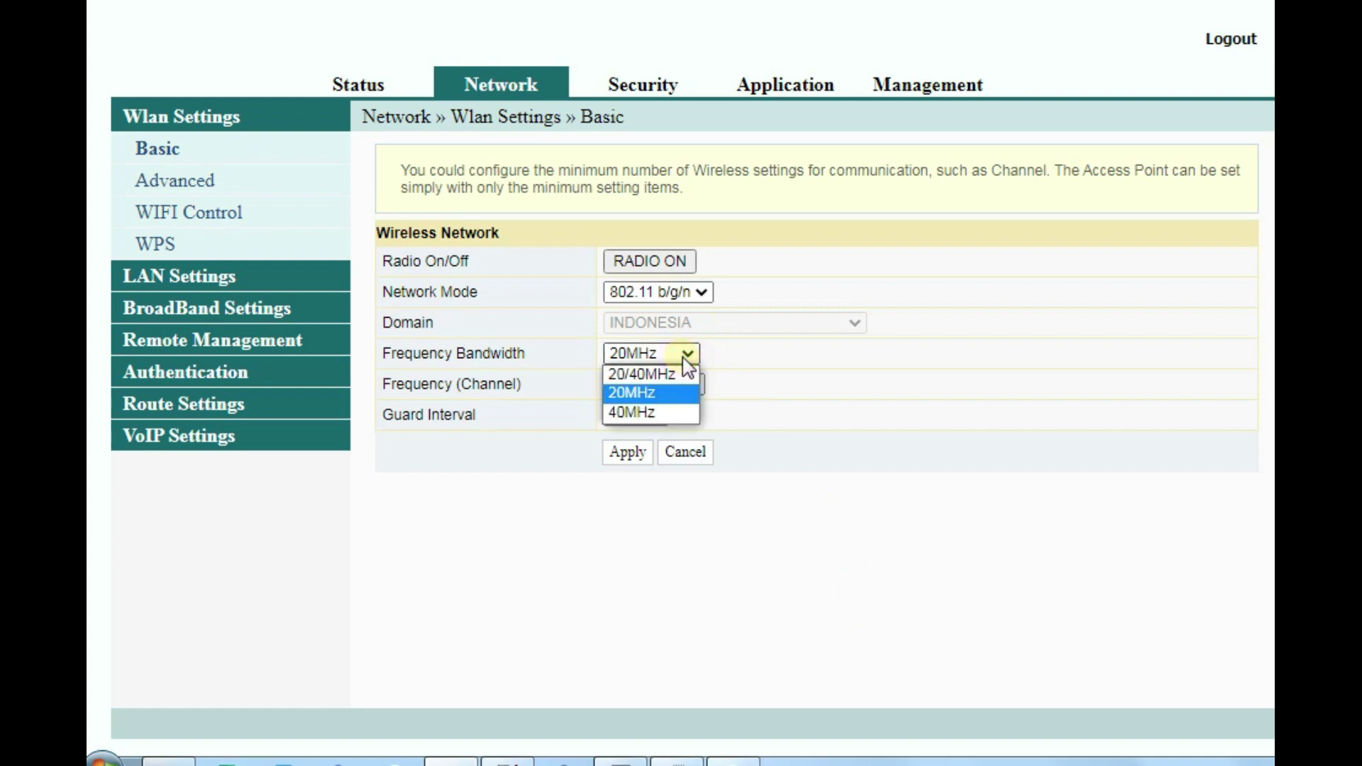
left_click(683, 415)
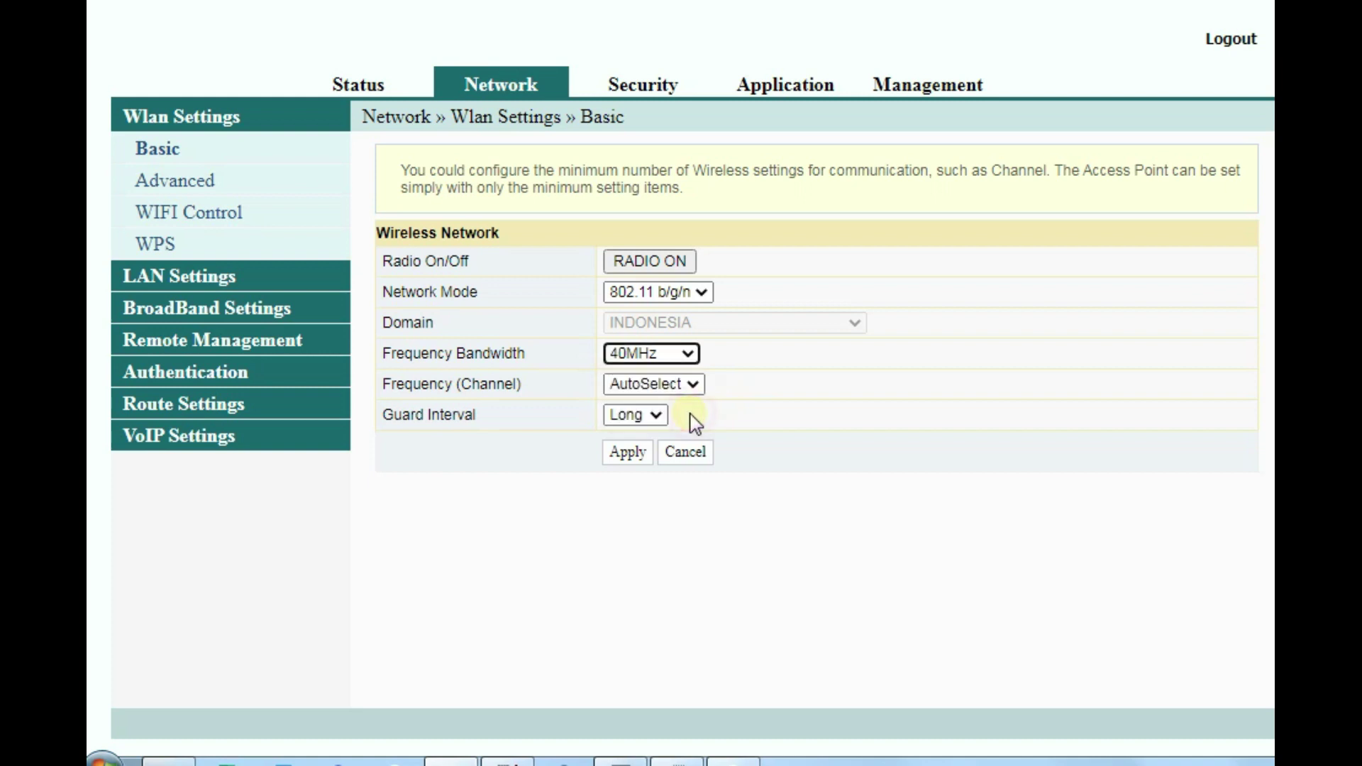
left_click(671, 387)
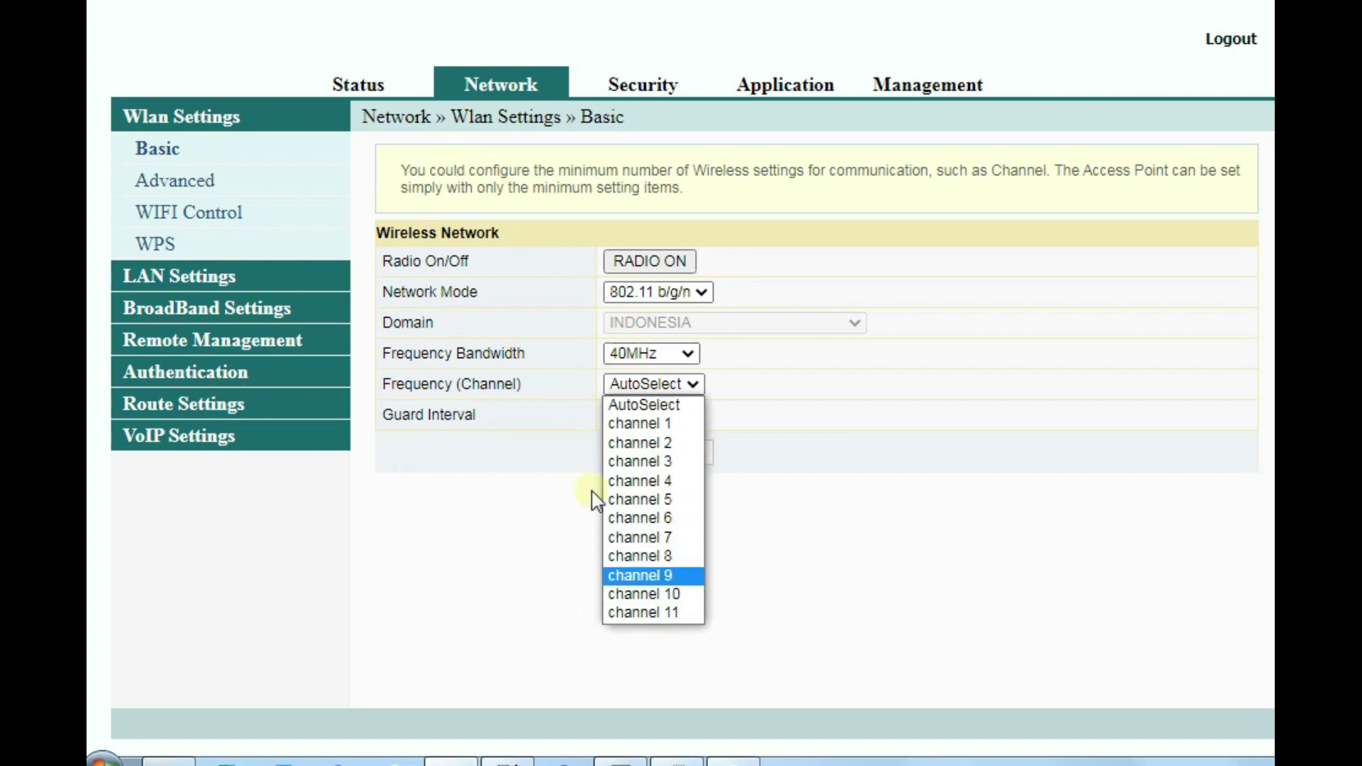
left_click(540, 415)
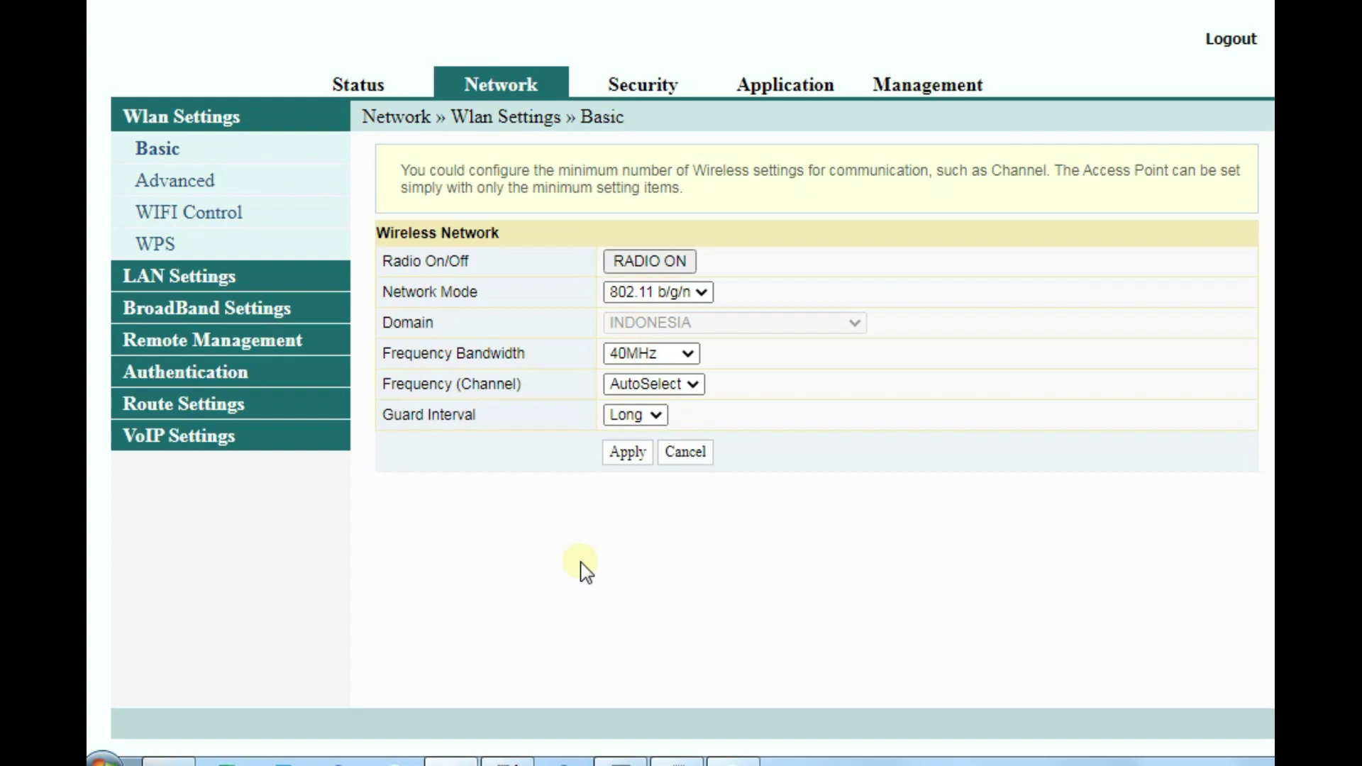
left_click(661, 386)
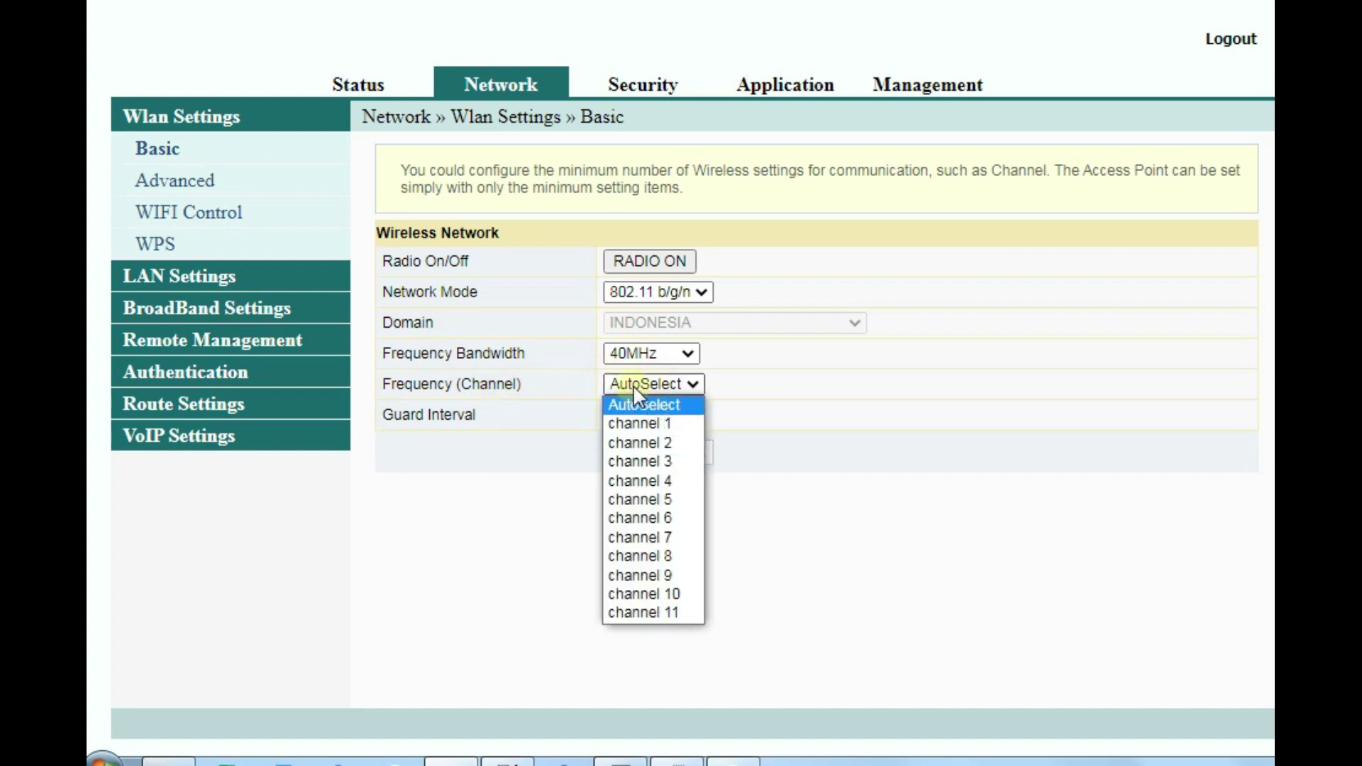
left_click(633, 384)
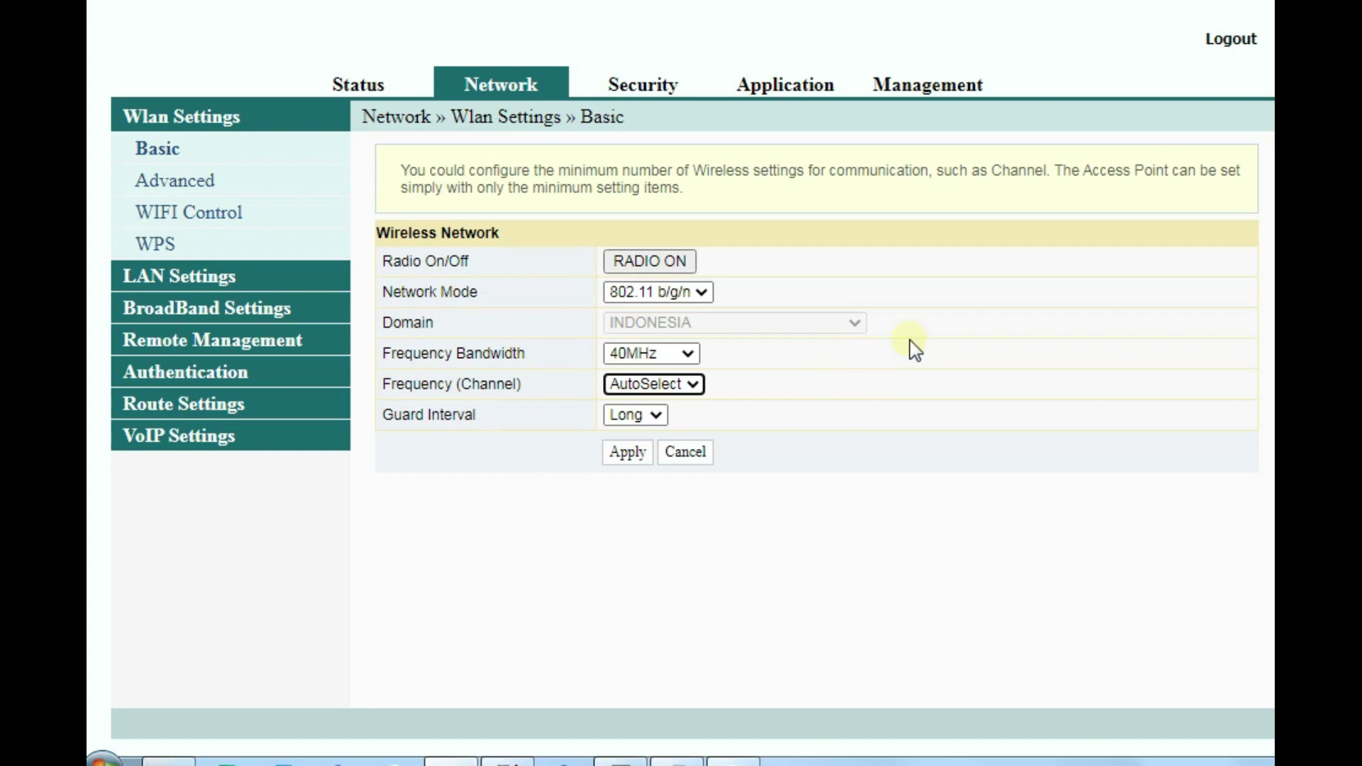
left_click(653, 386)
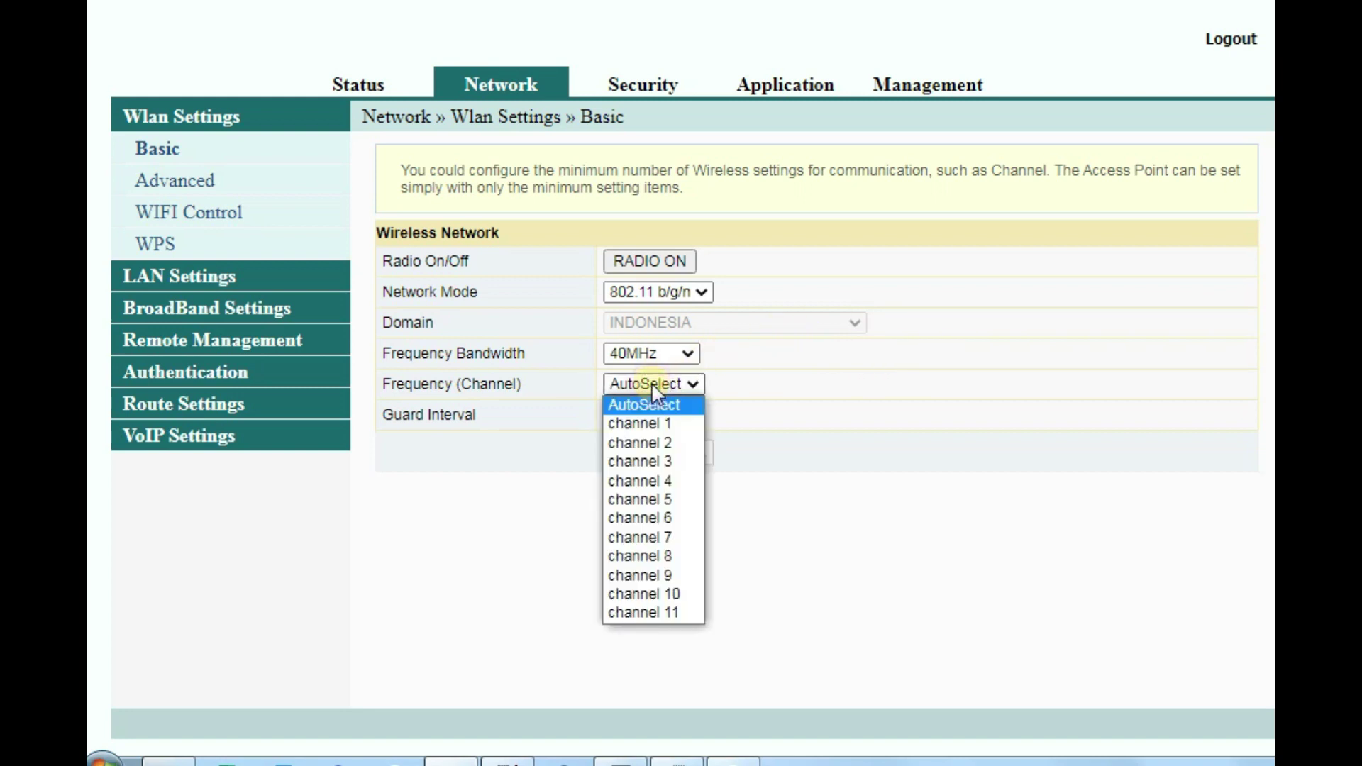
- Set the Frequency Bandwidth to 20MHz and the Frequency (Channel) to channel 6, and apply the wireless settings
left_click(651, 354)
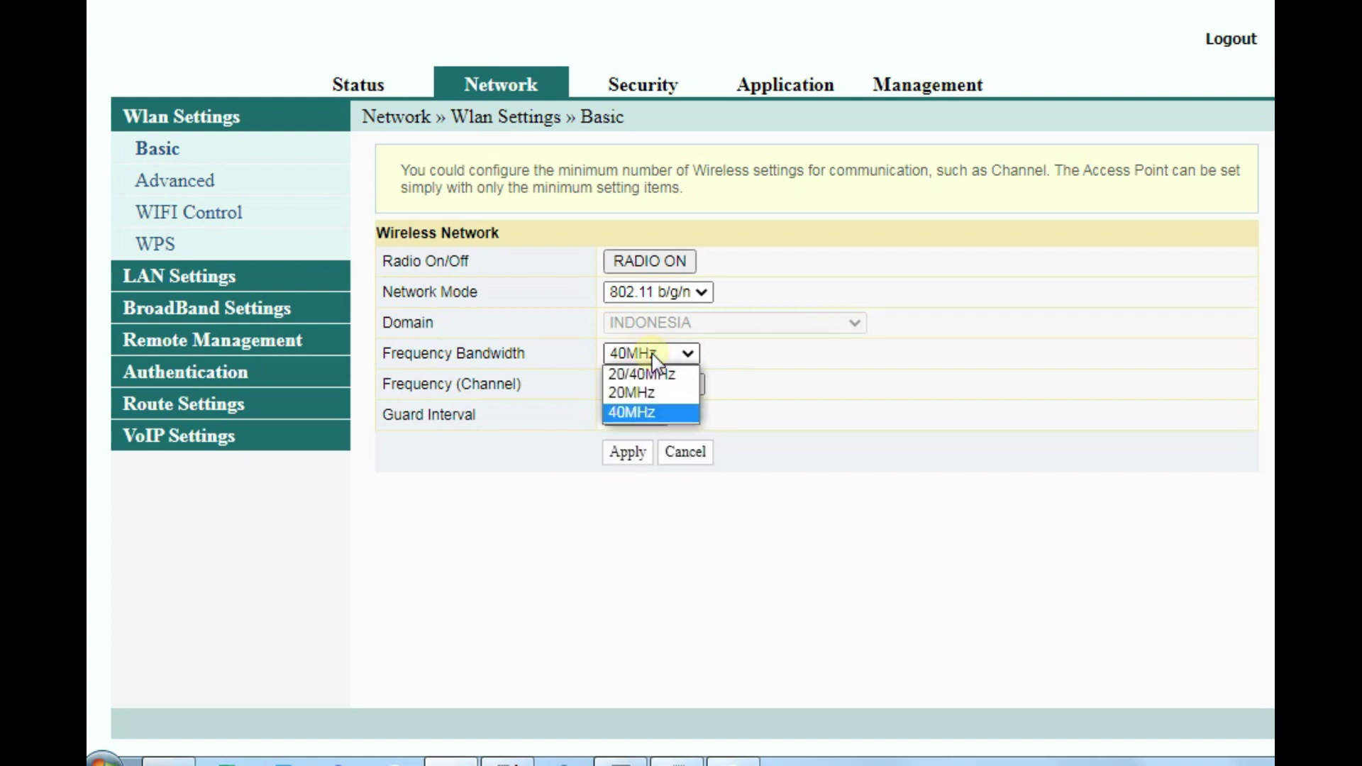
left_click(636, 392)
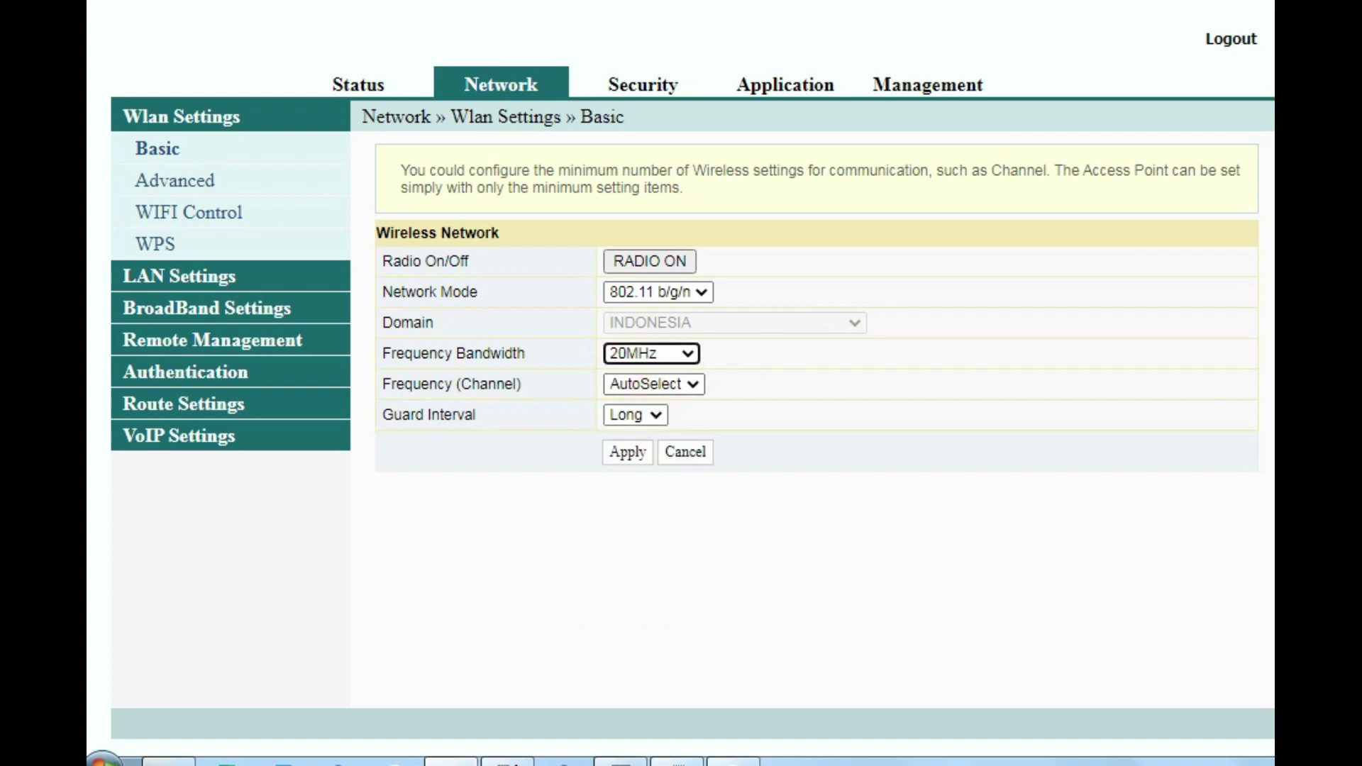
left_click(679, 384)
left_click(680, 518)
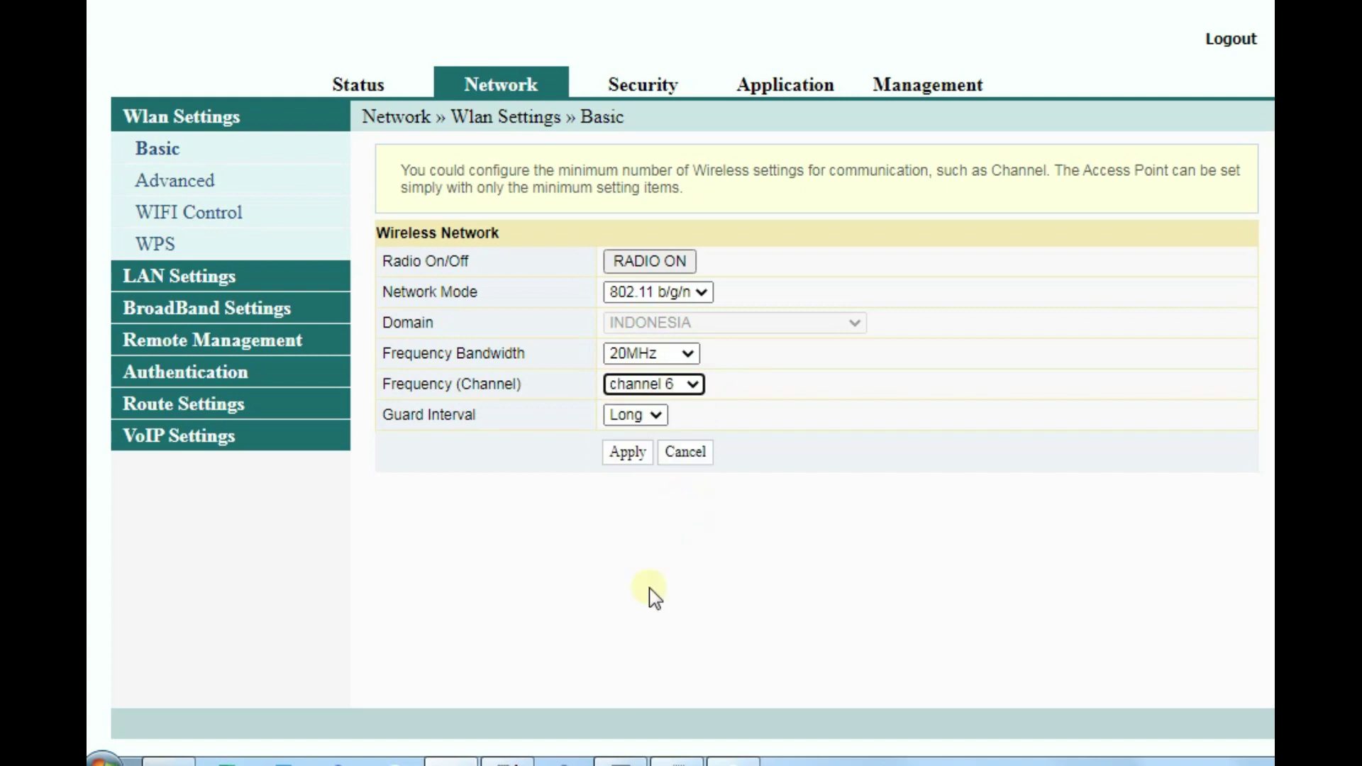
left_click(631, 454)
- Go through the advanced WLAN page to the WIFI Control page and examine the recommended WIFI power value
left_click(181, 184)
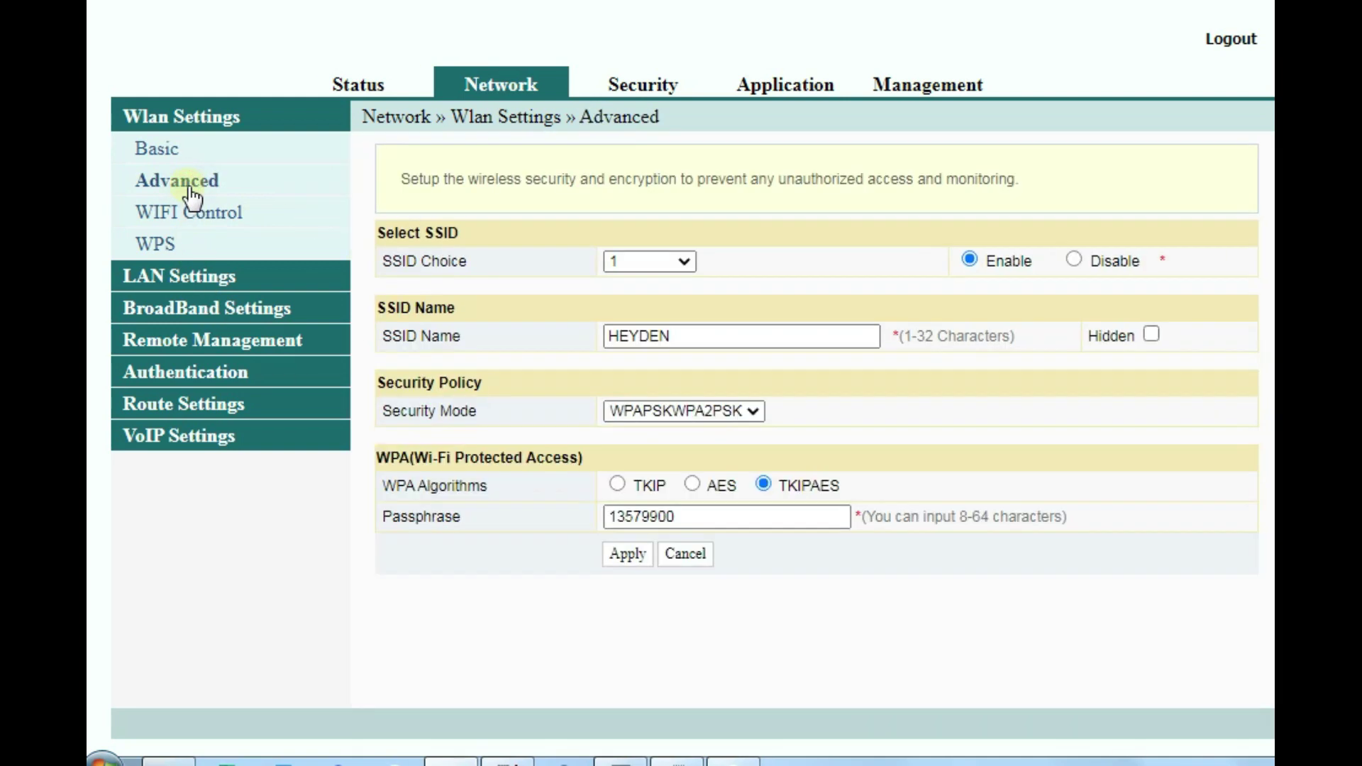
left_click(222, 221)
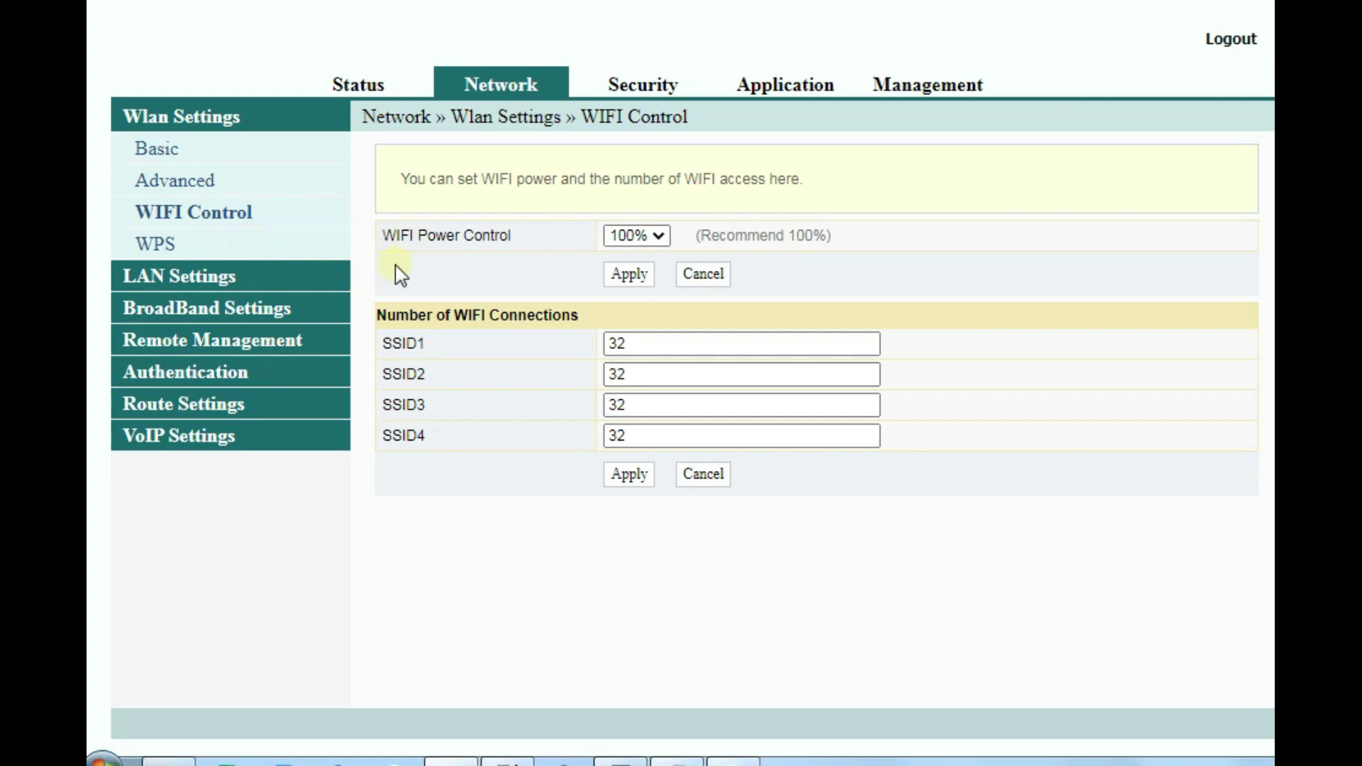
double_click(468, 240)
triple_click(468, 240)
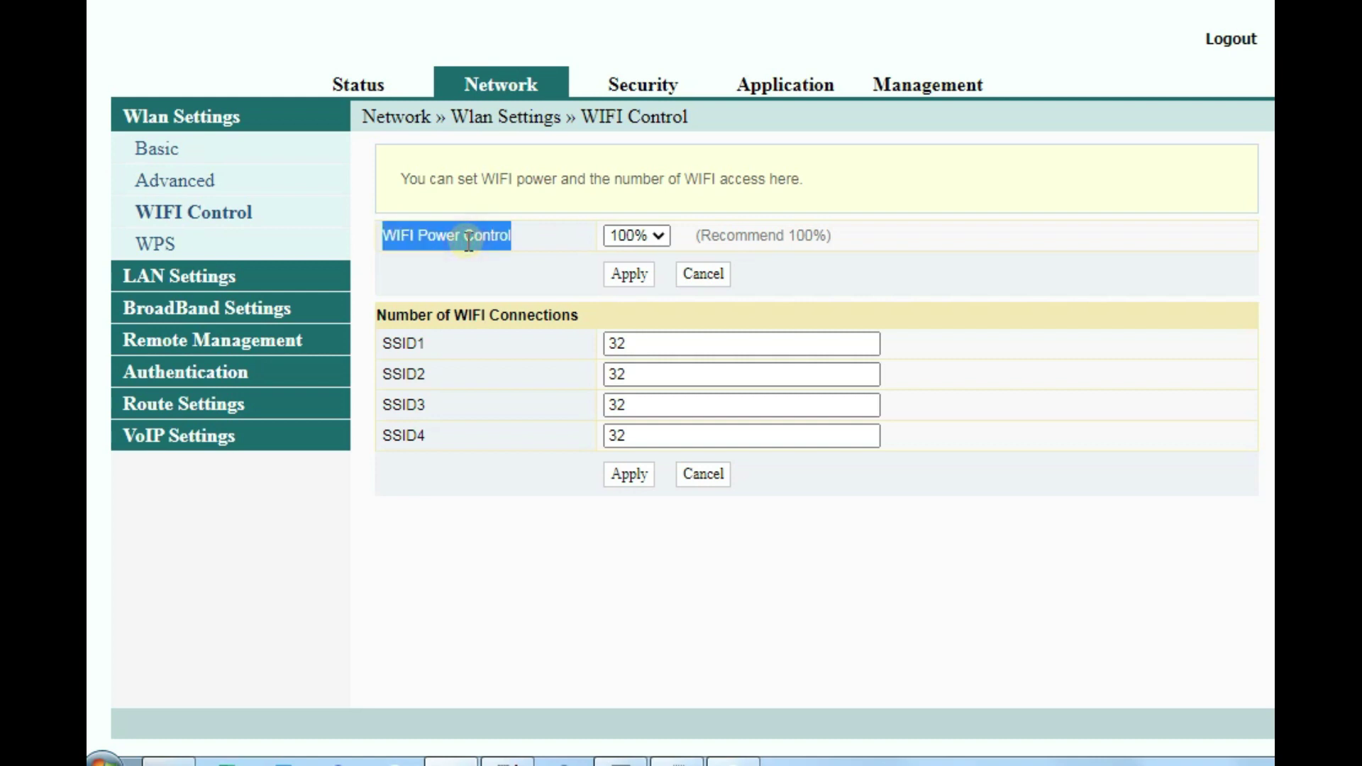
triple_click(710, 237)
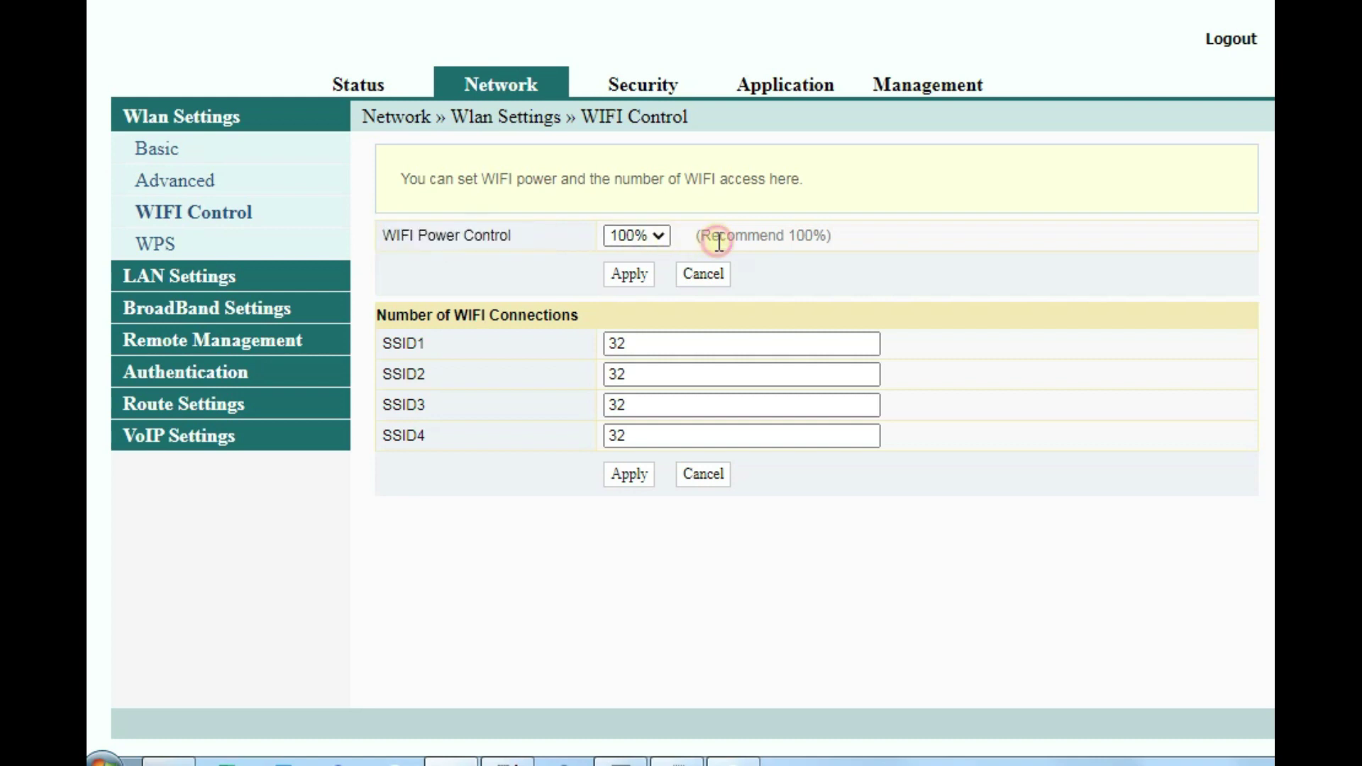
left_click(802, 239)
double_click(802, 240)
- Examine the percentage levels offered for WIFI Power Control without changing the current selection
left_click(634, 236)
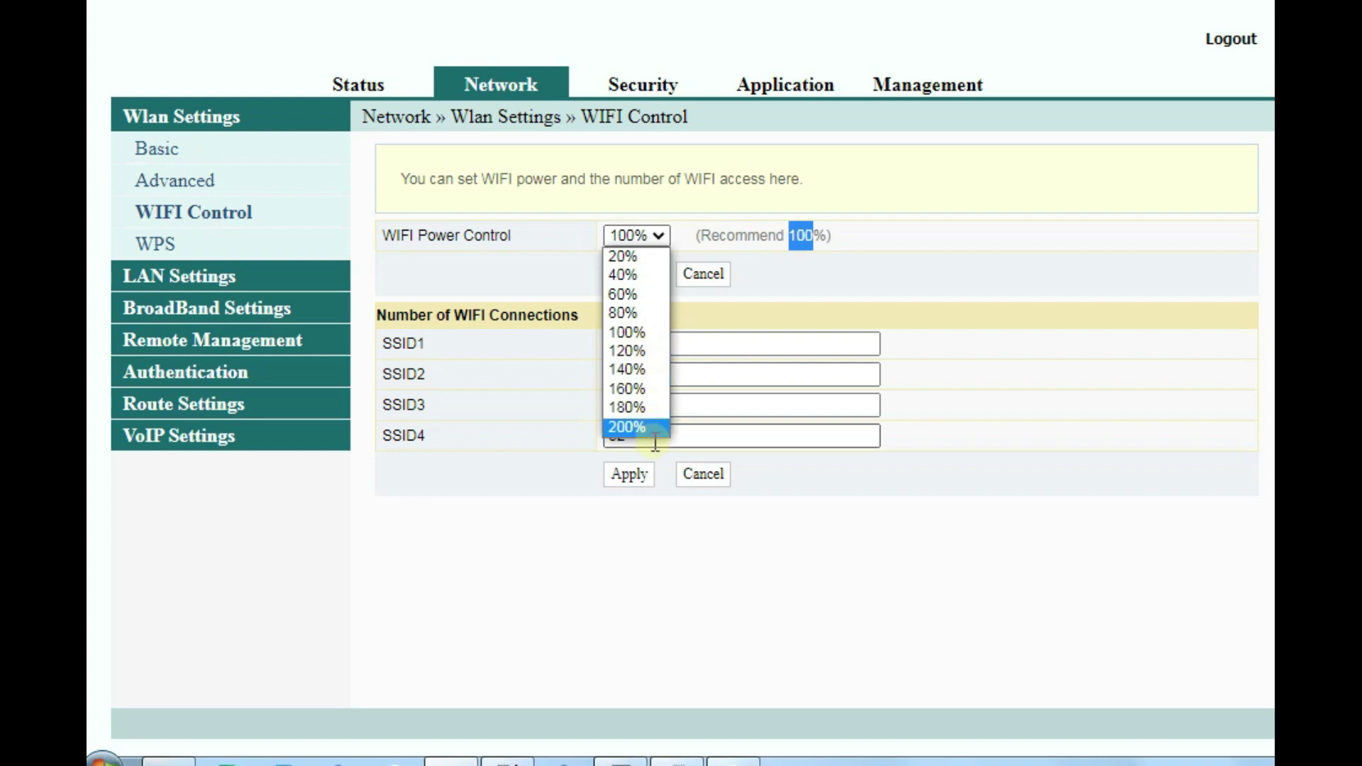
left_click(966, 248)
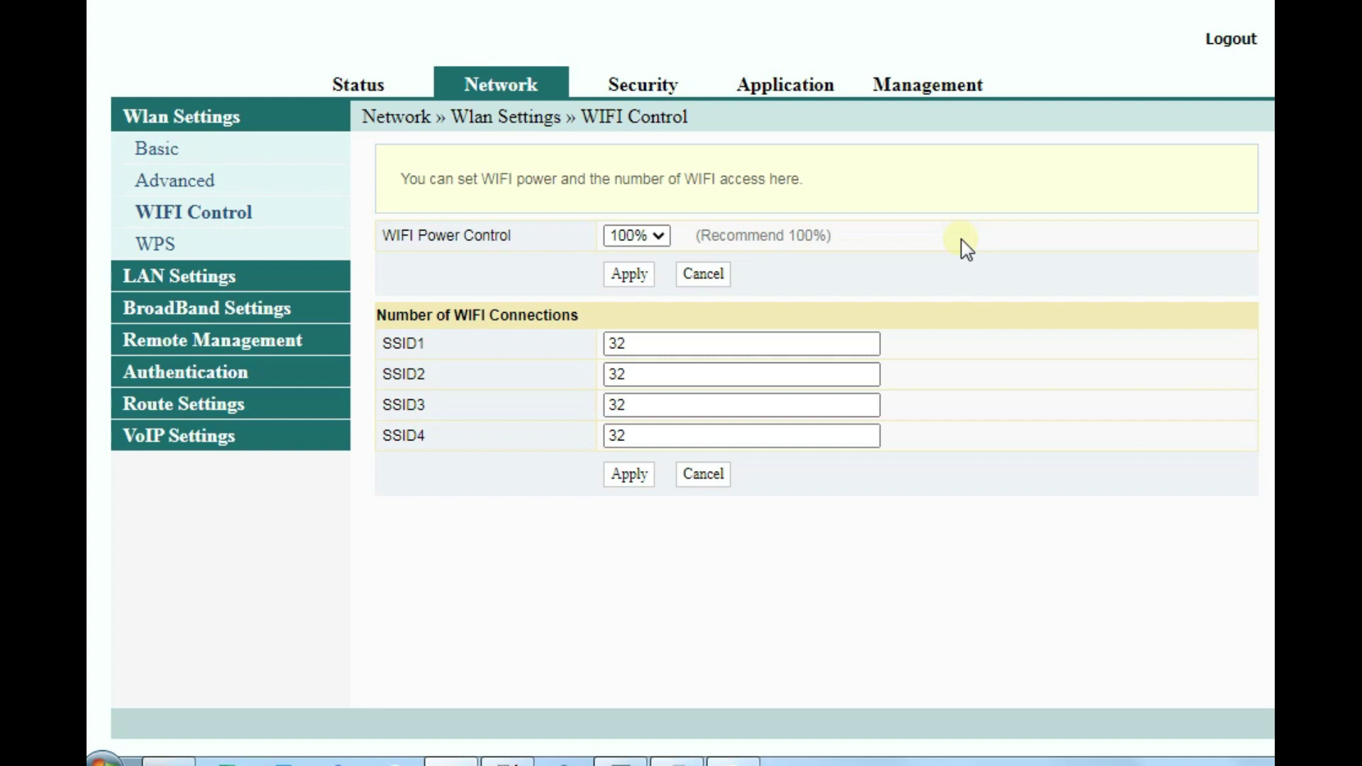
left_click(661, 236)
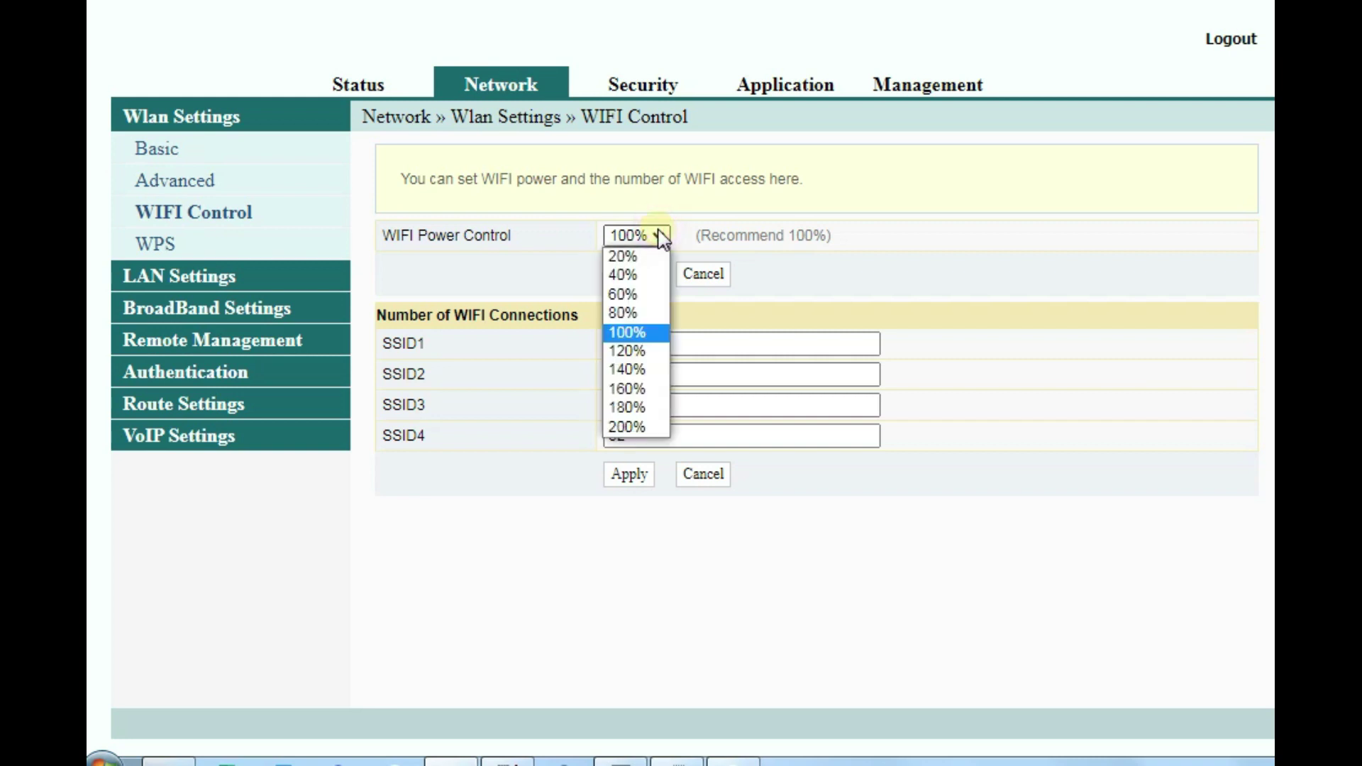
left_click(795, 209)
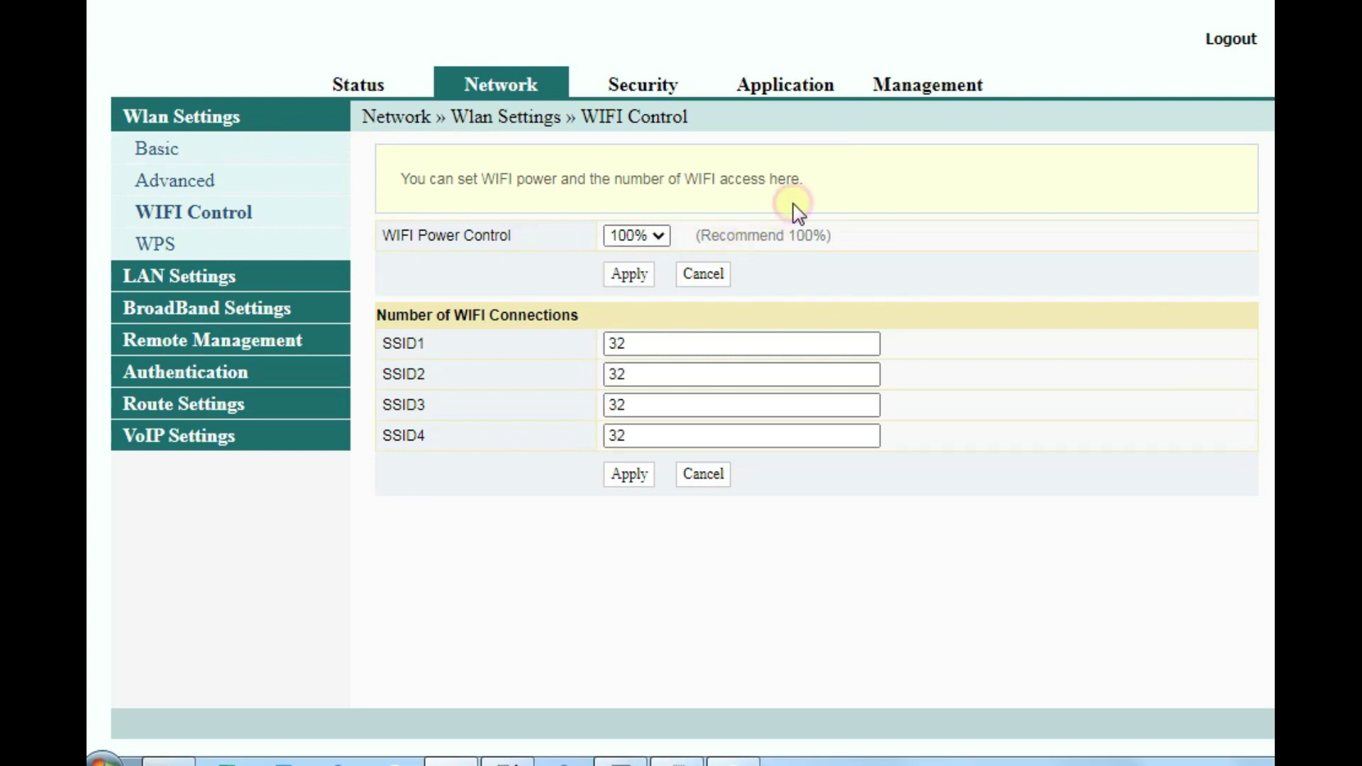
left_click(660, 238)
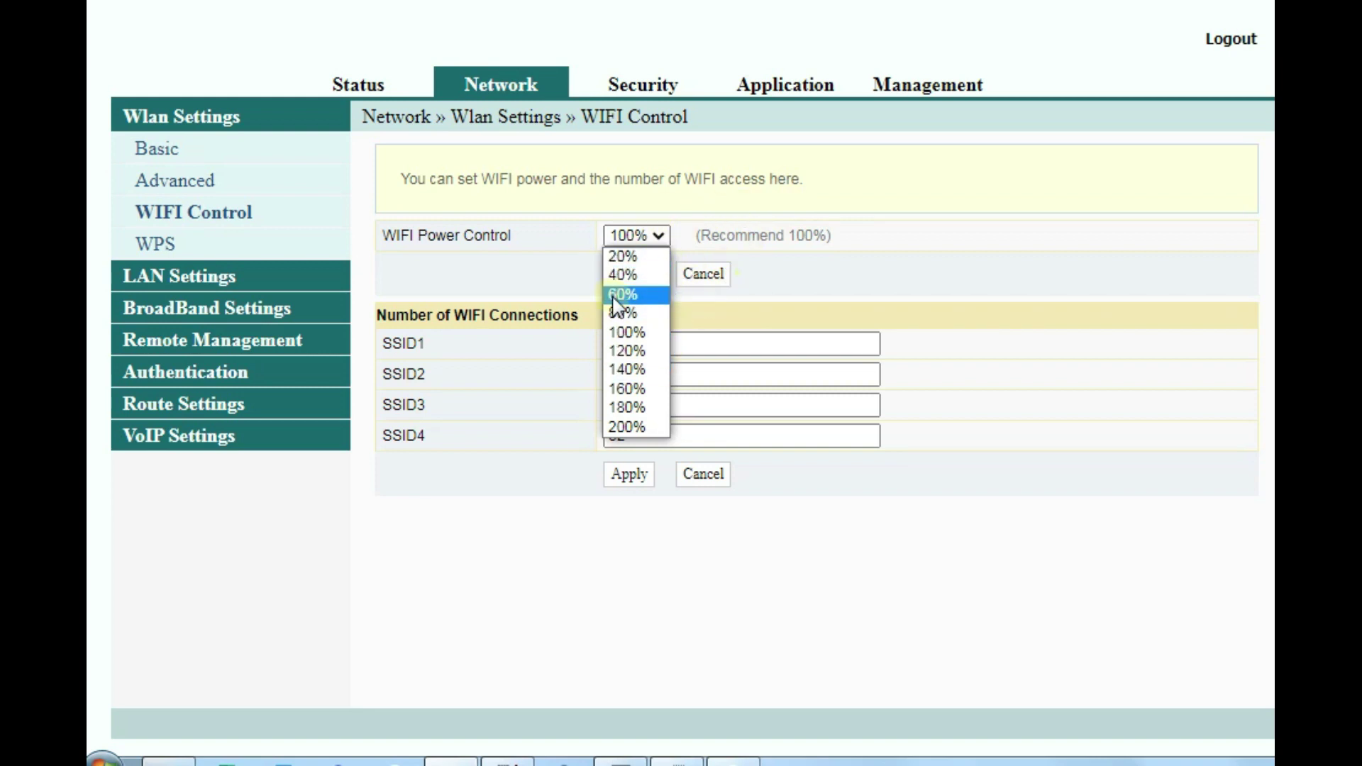
left_click(511, 231)
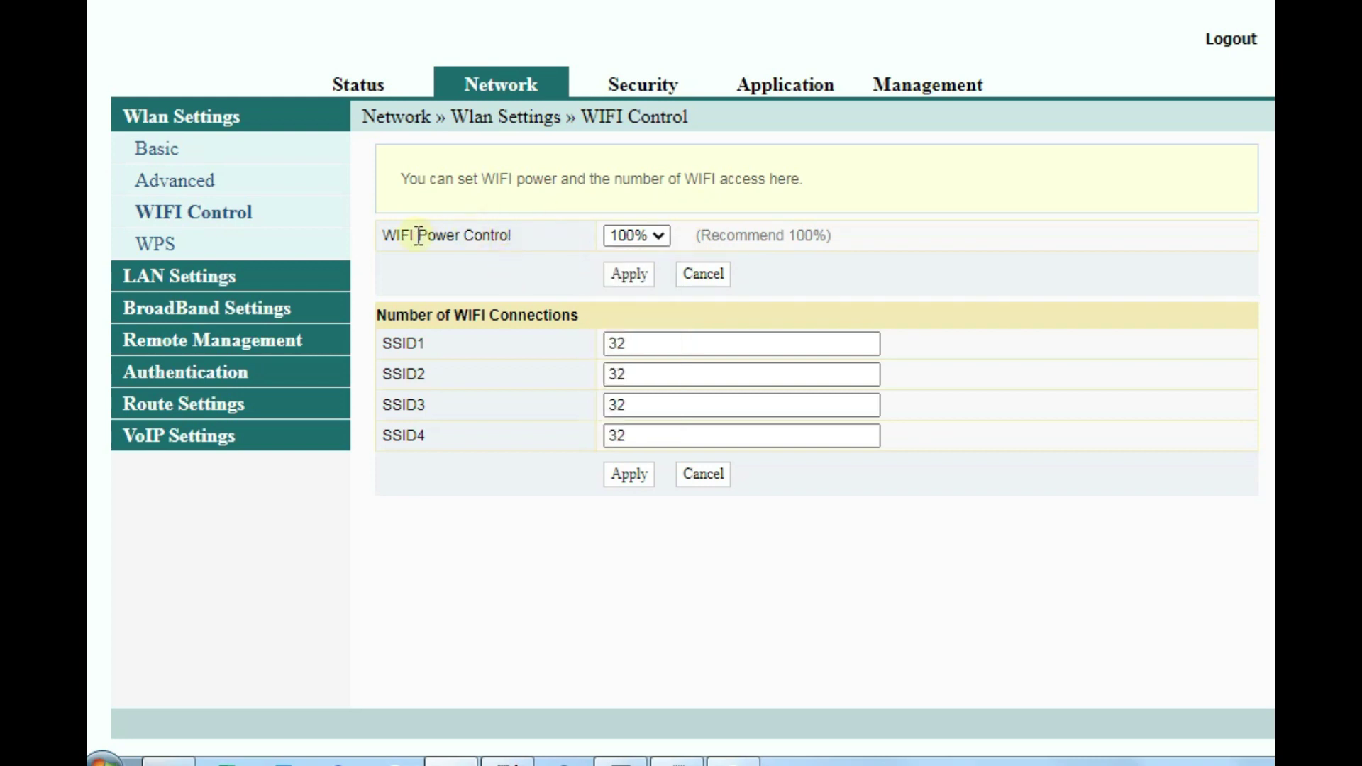
- Try WIFI Power Control at 80% and at 100%, comparing them with the recommended value, without applying either
left_click(648, 241)
left_click(637, 312)
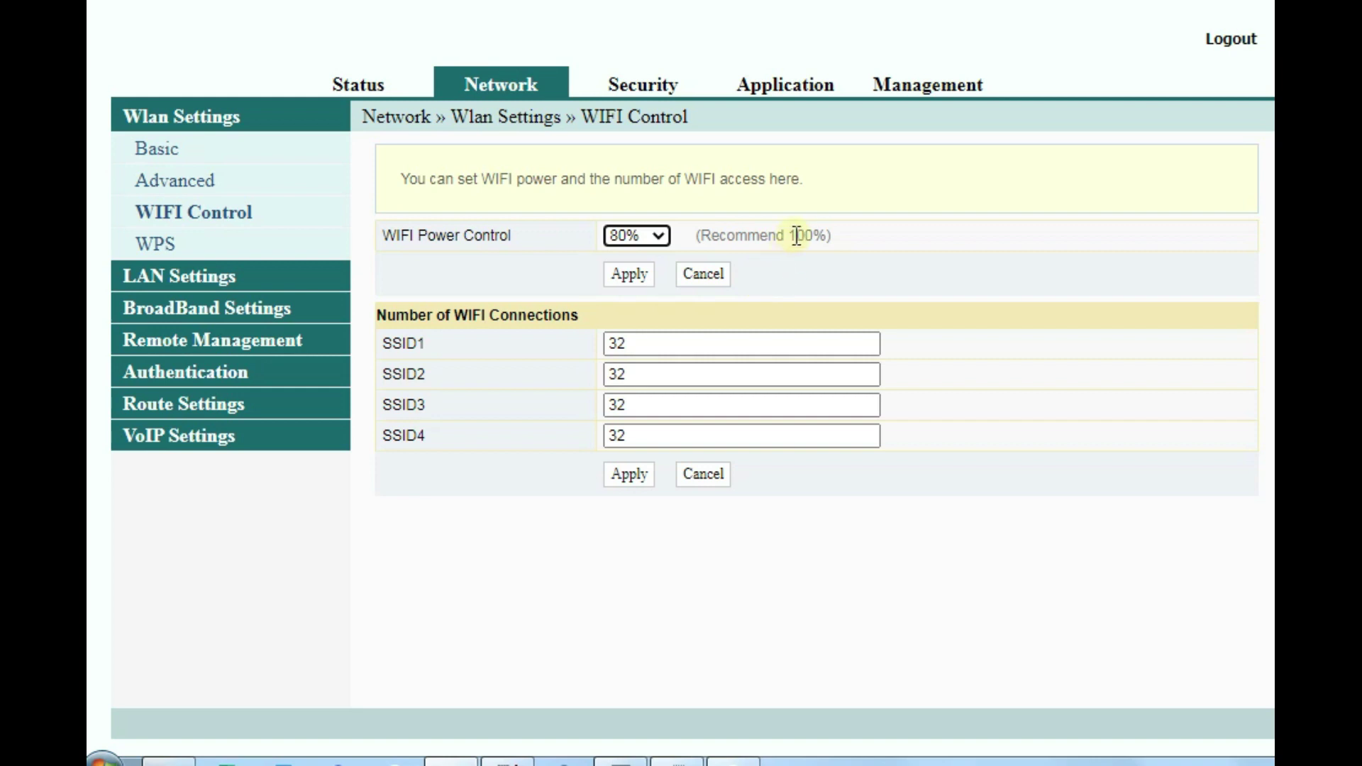
left_click(659, 236)
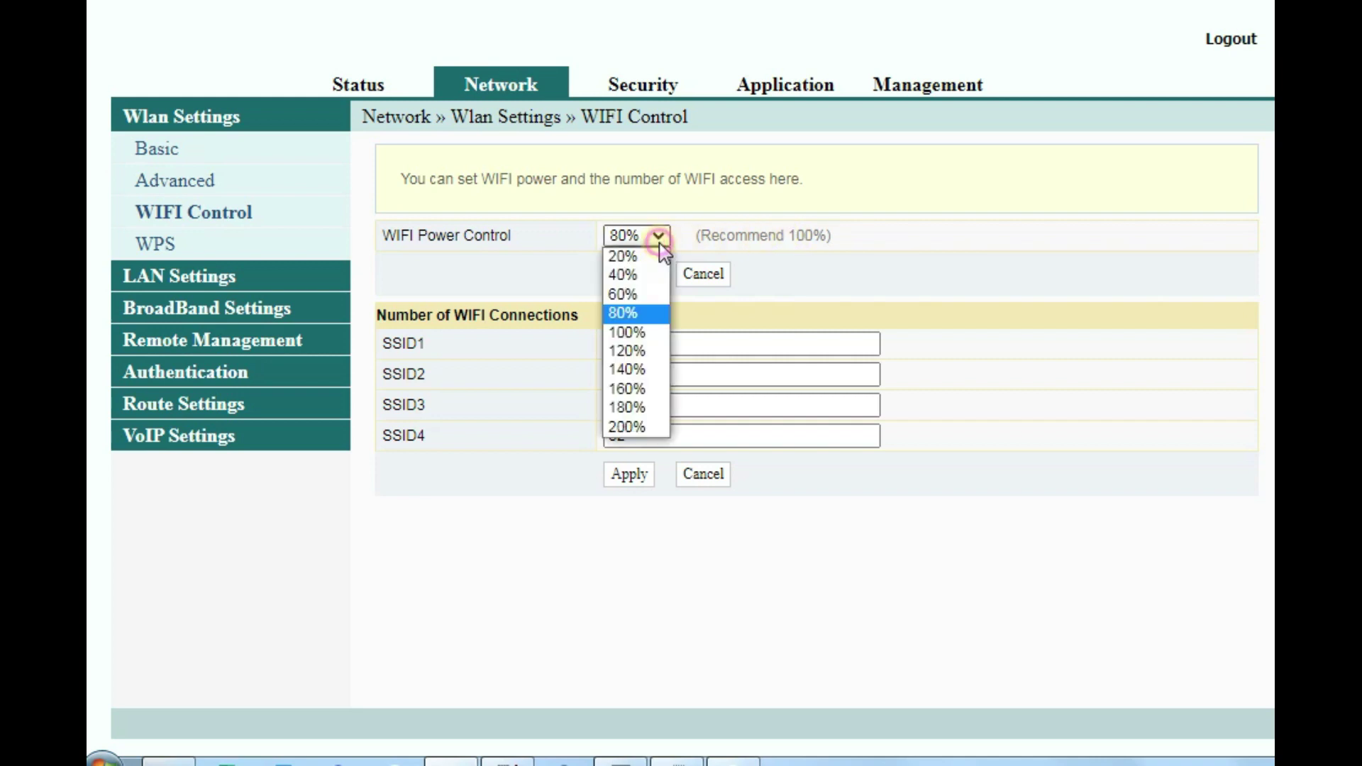
left_click(767, 241)
triple_click(766, 241)
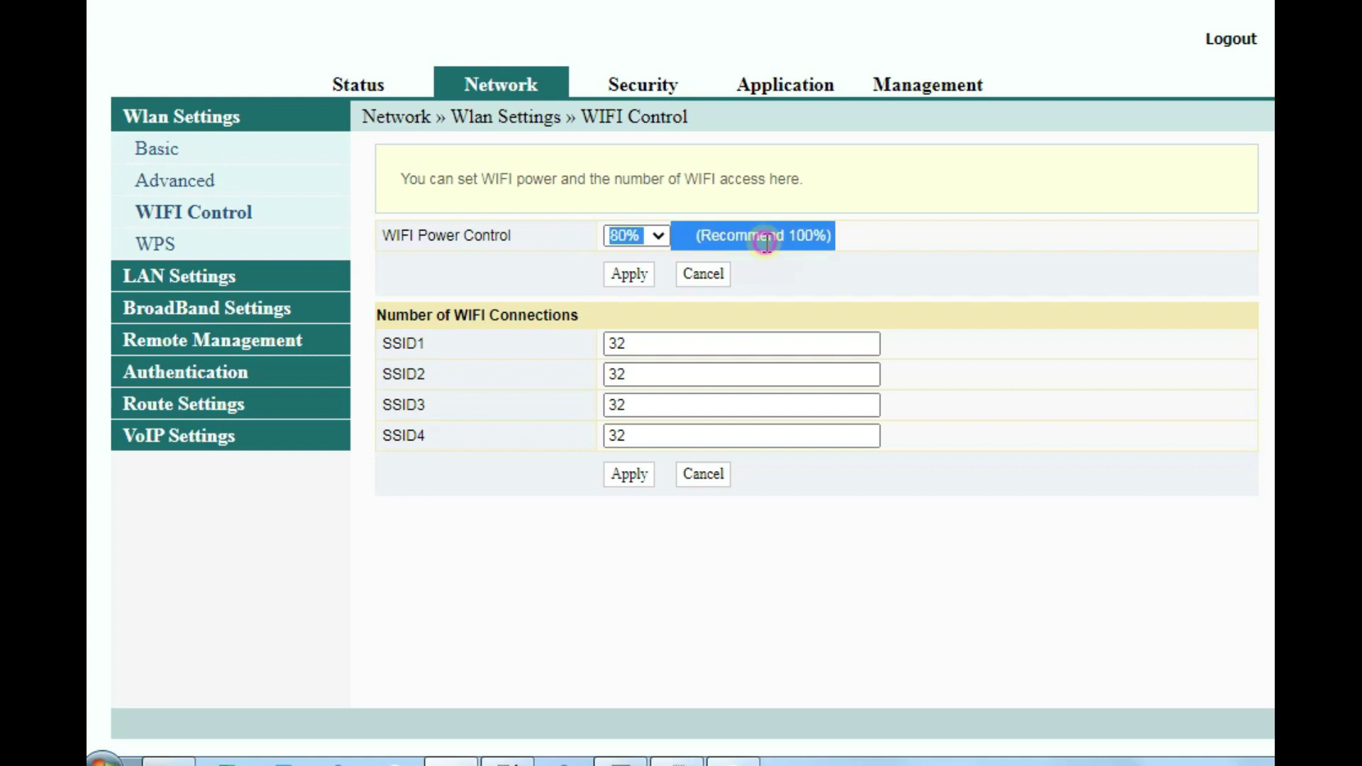
left_click(767, 242)
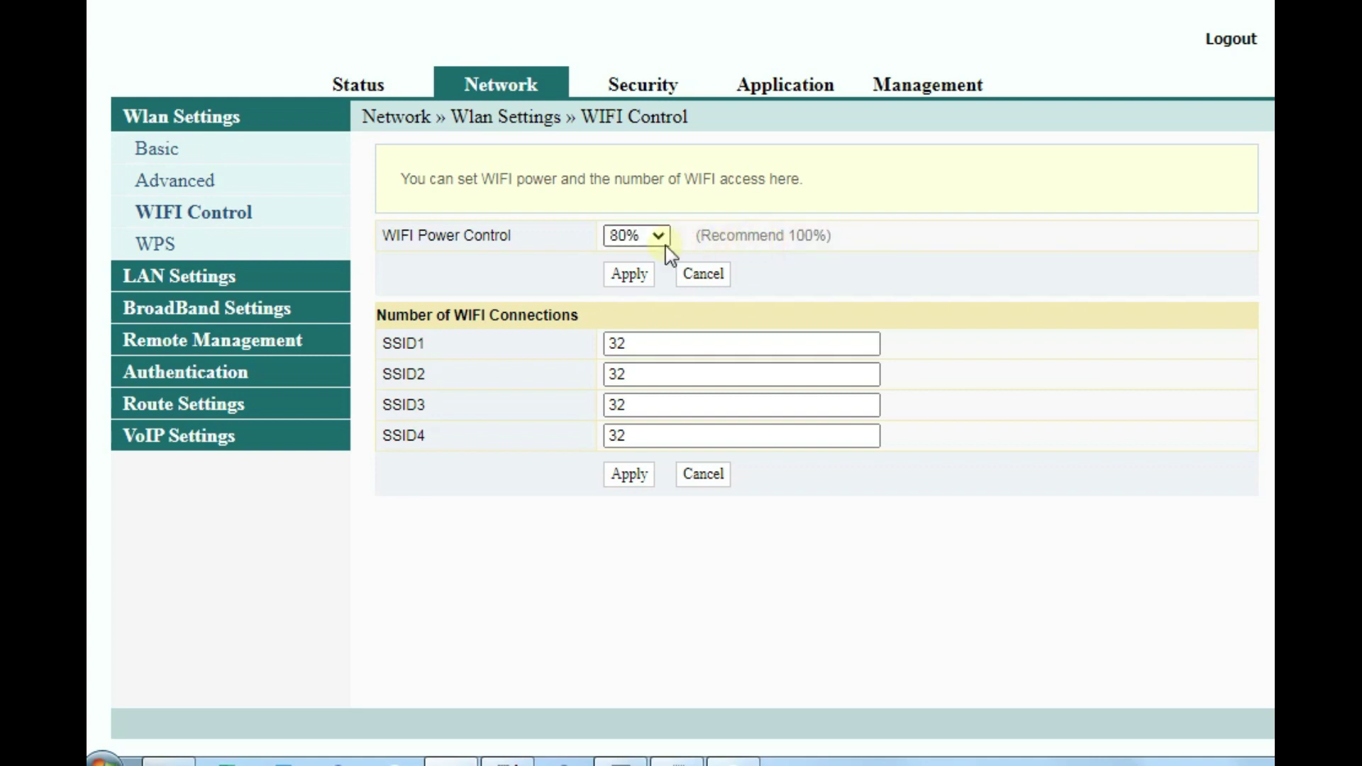
left_click(649, 236)
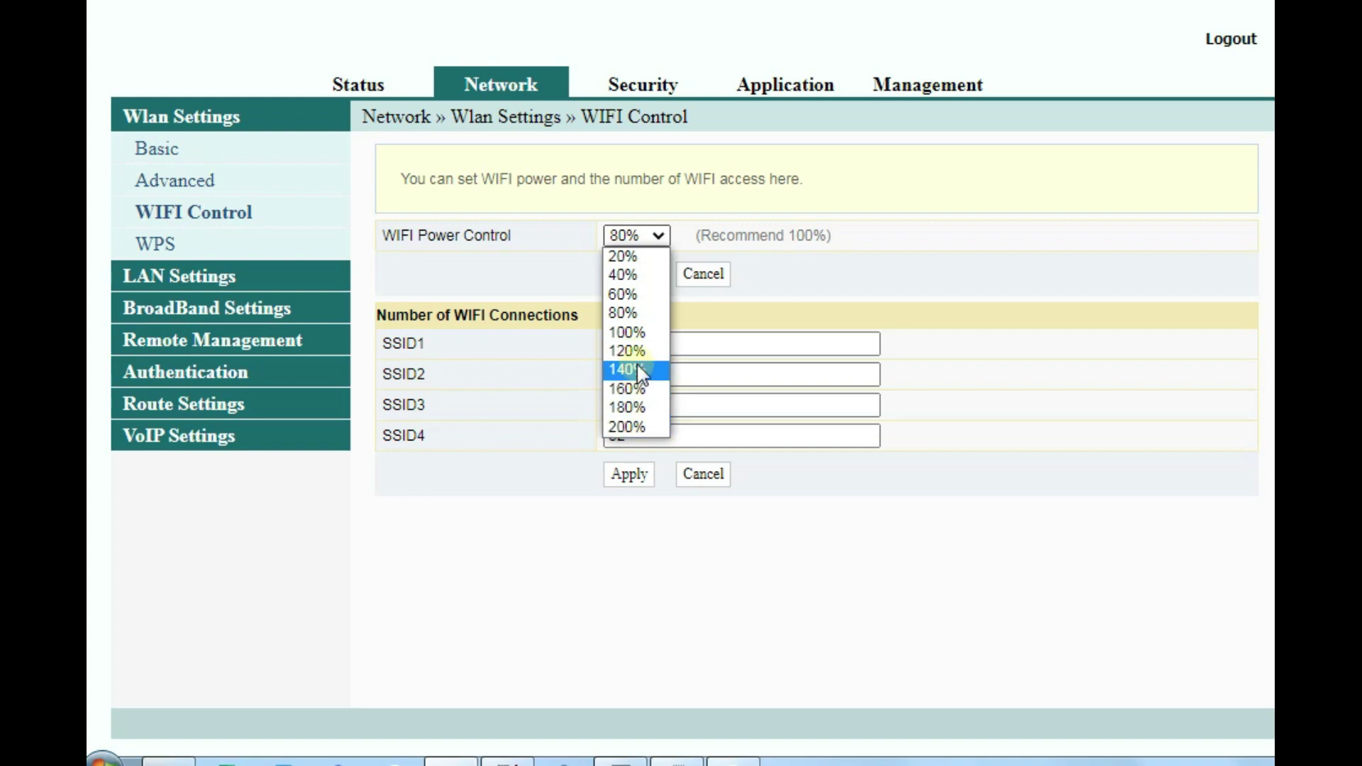
left_click(637, 335)
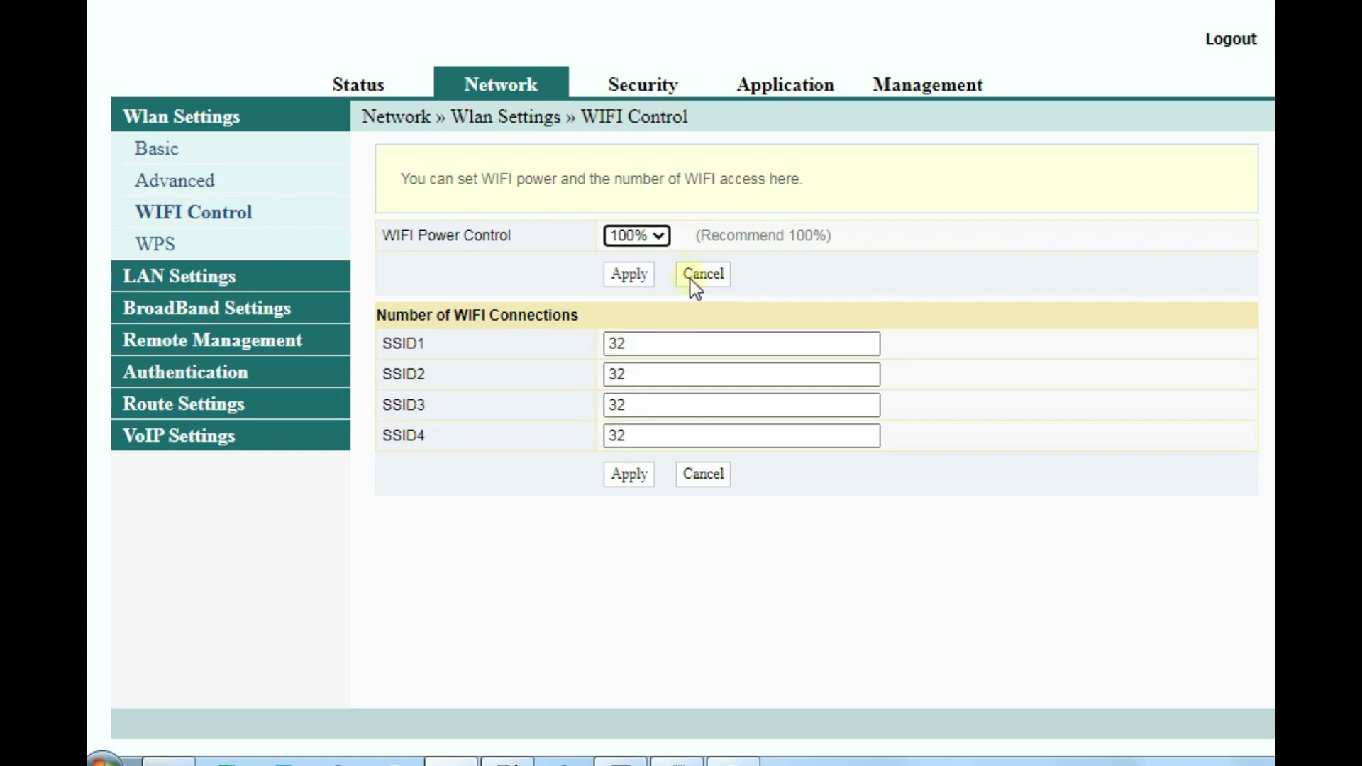
- Set WIFI Power Control to 120% and apply the change
left_click(647, 236)
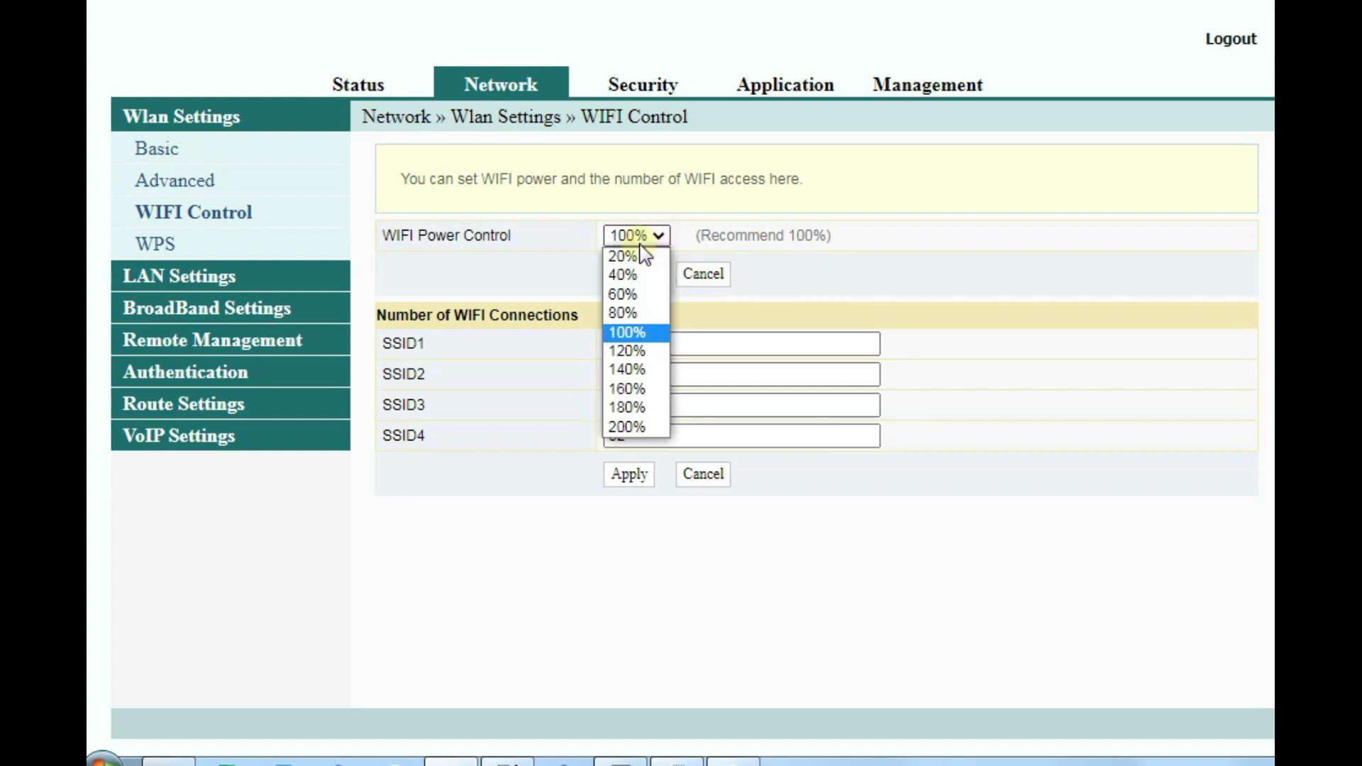
left_click(625, 351)
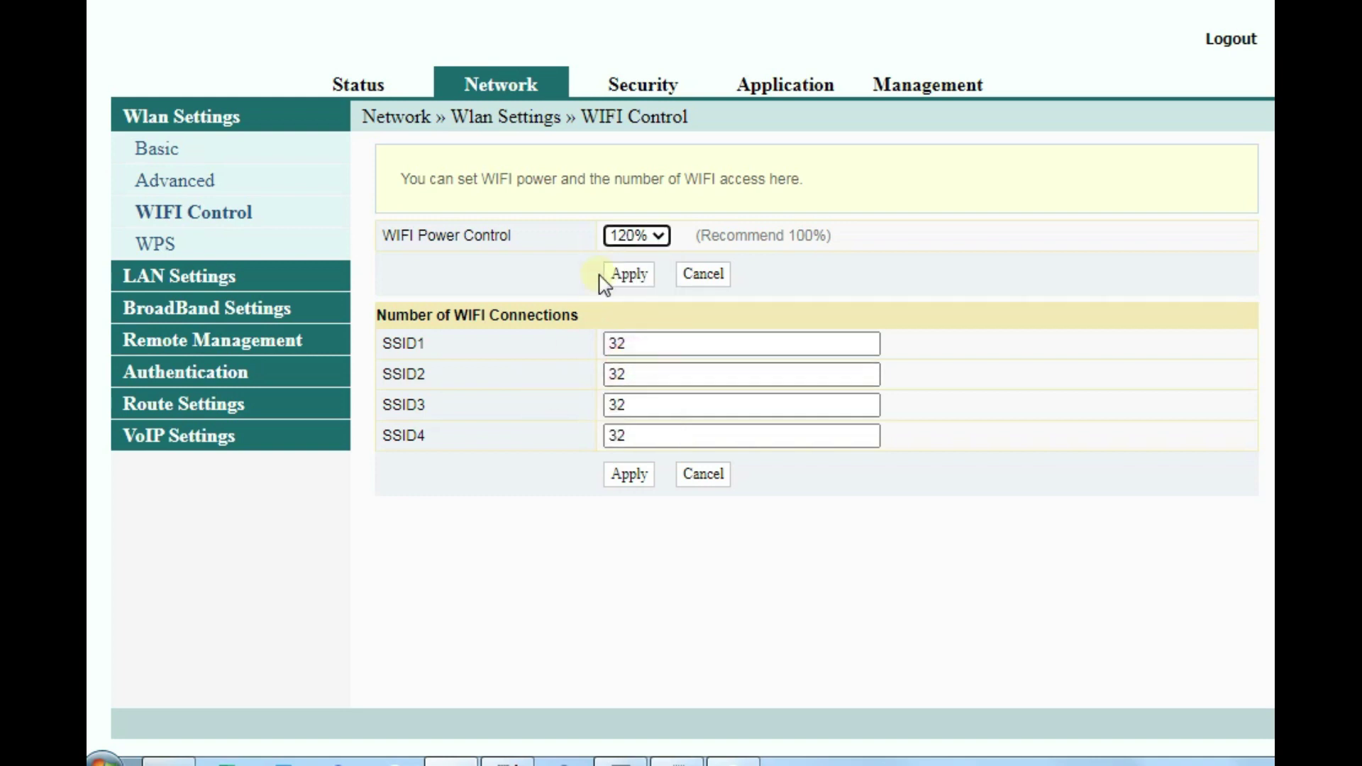
left_click(633, 277)
- Search Google for "test speed" in a new browser tab and run the internet speed test
key("ctrl+t")
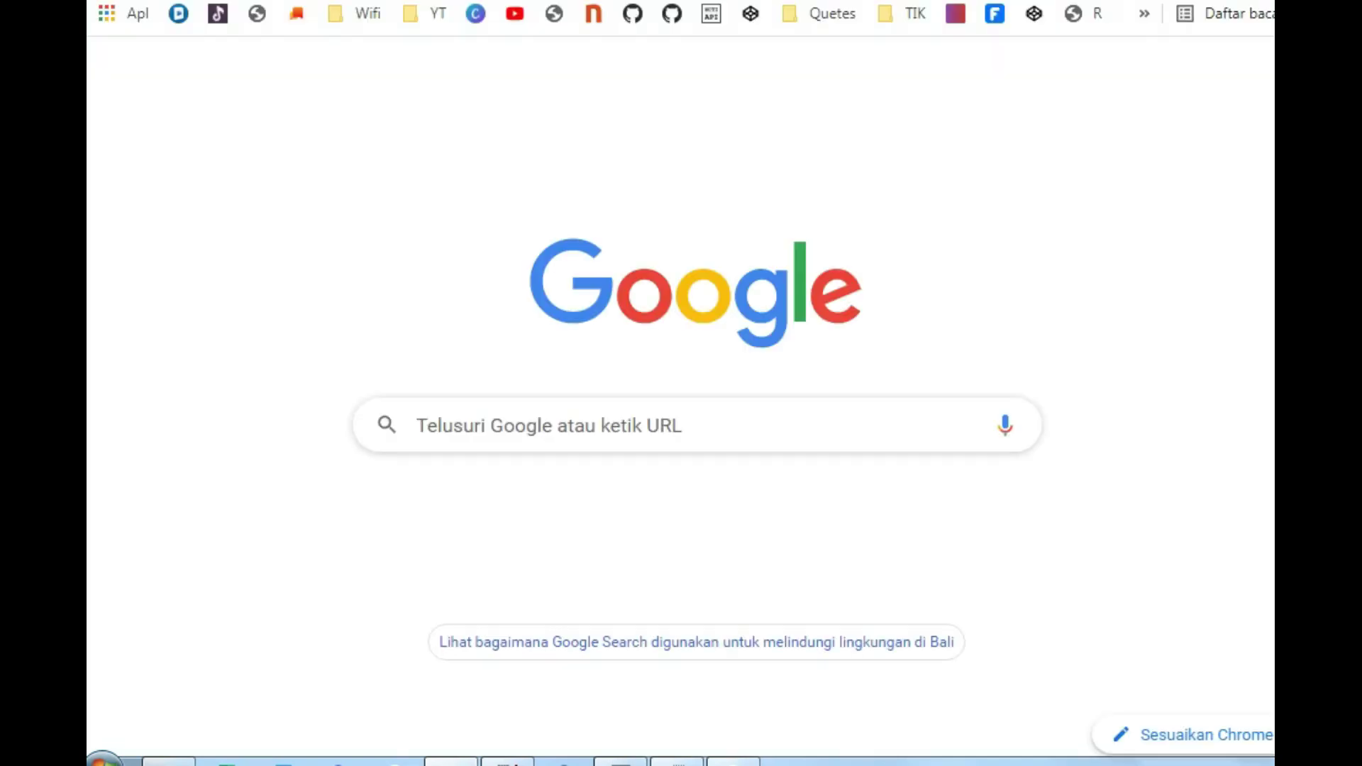
type("tes")
key("Down")
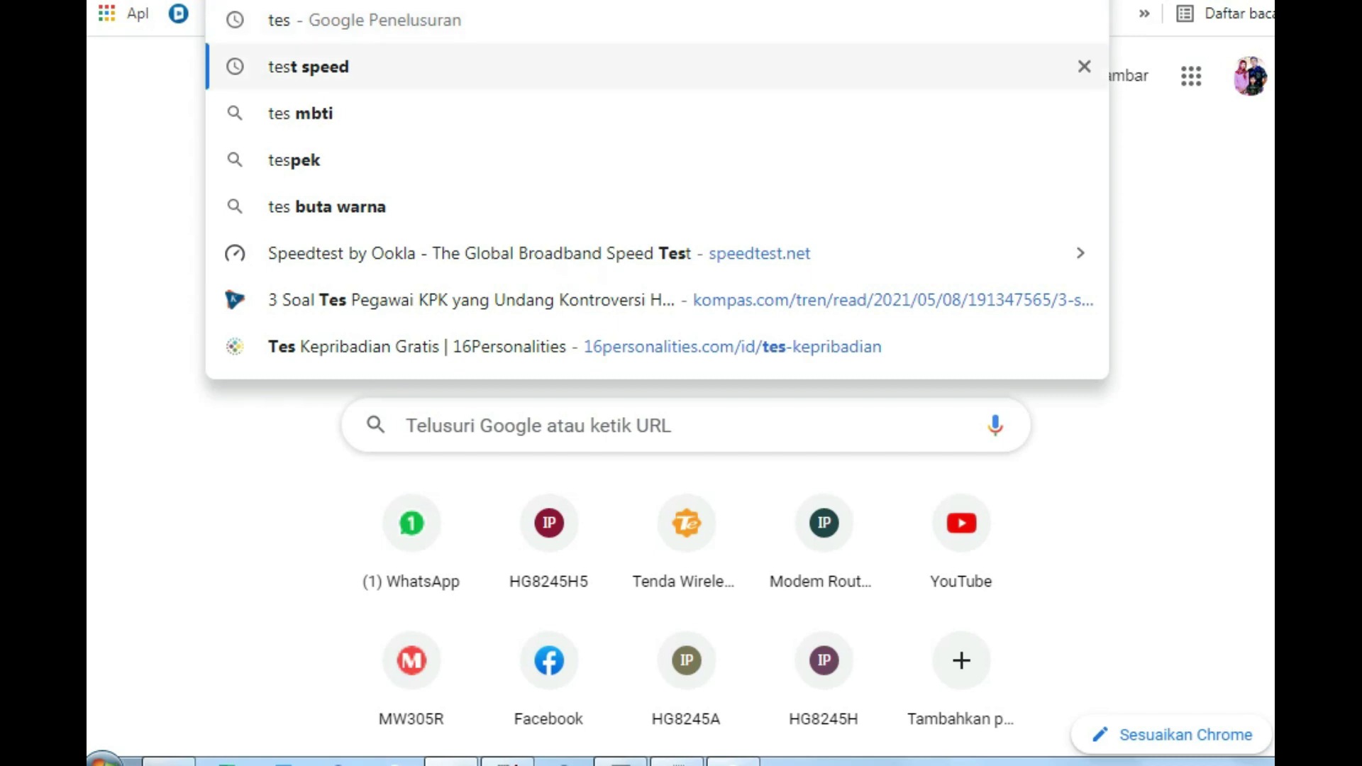
key("Return")
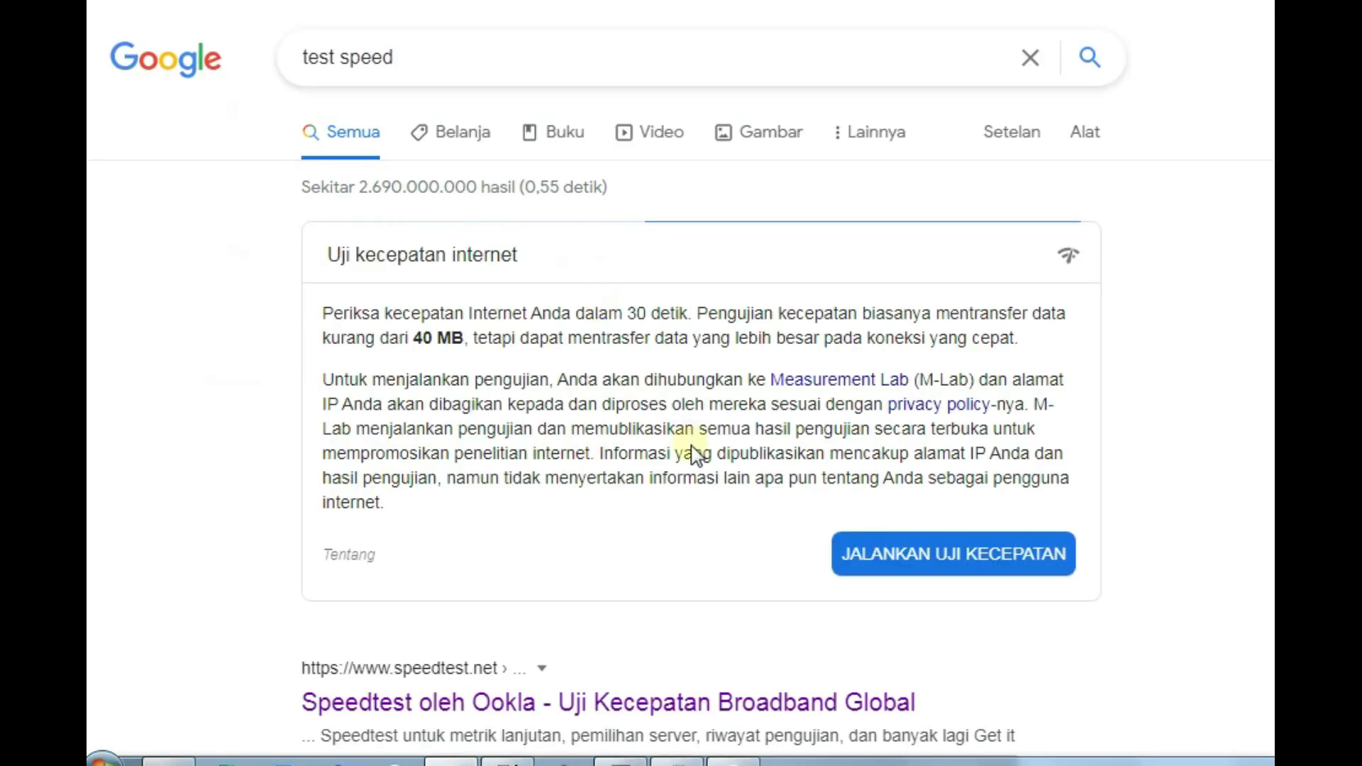
left_click(921, 556)
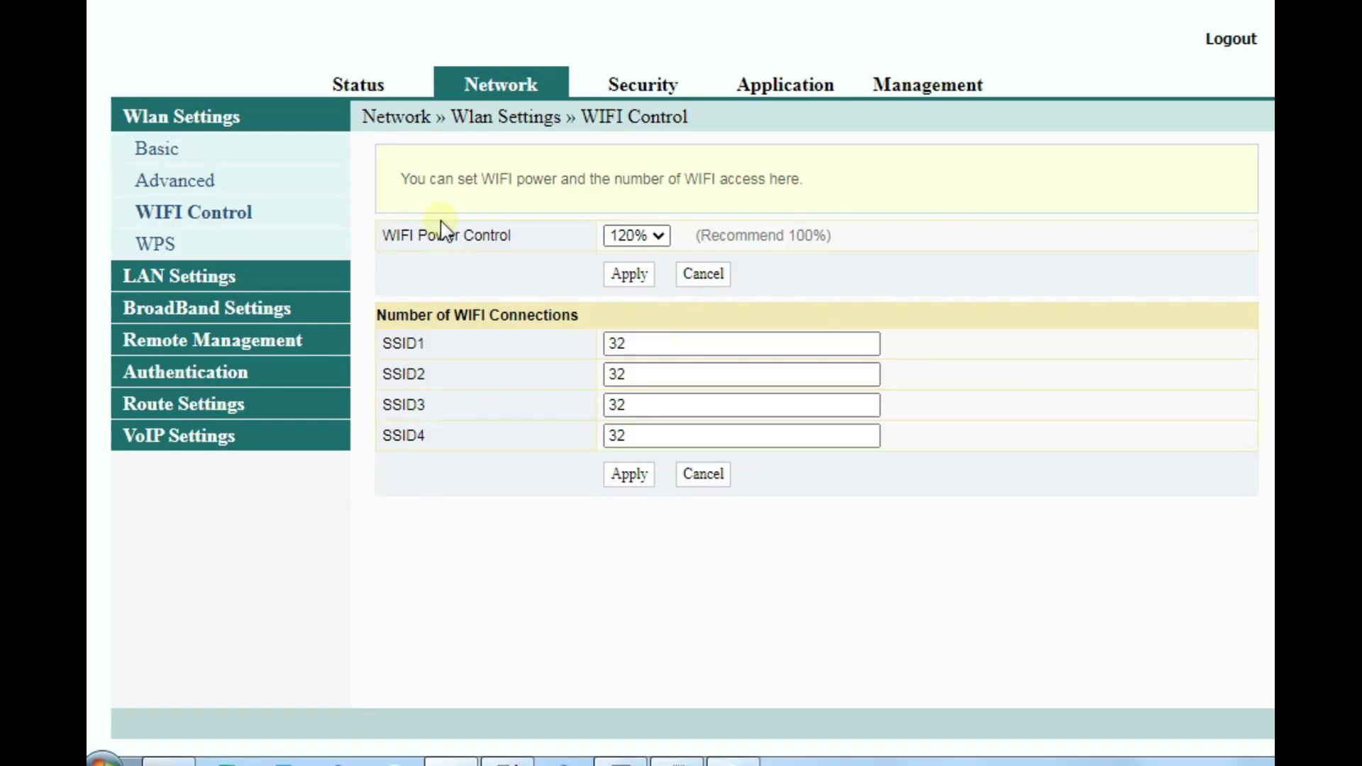
- Examine the channel and bandwidth options on the router's basic WLAN page, keeping 20MHz and channel 6
left_click(168, 151)
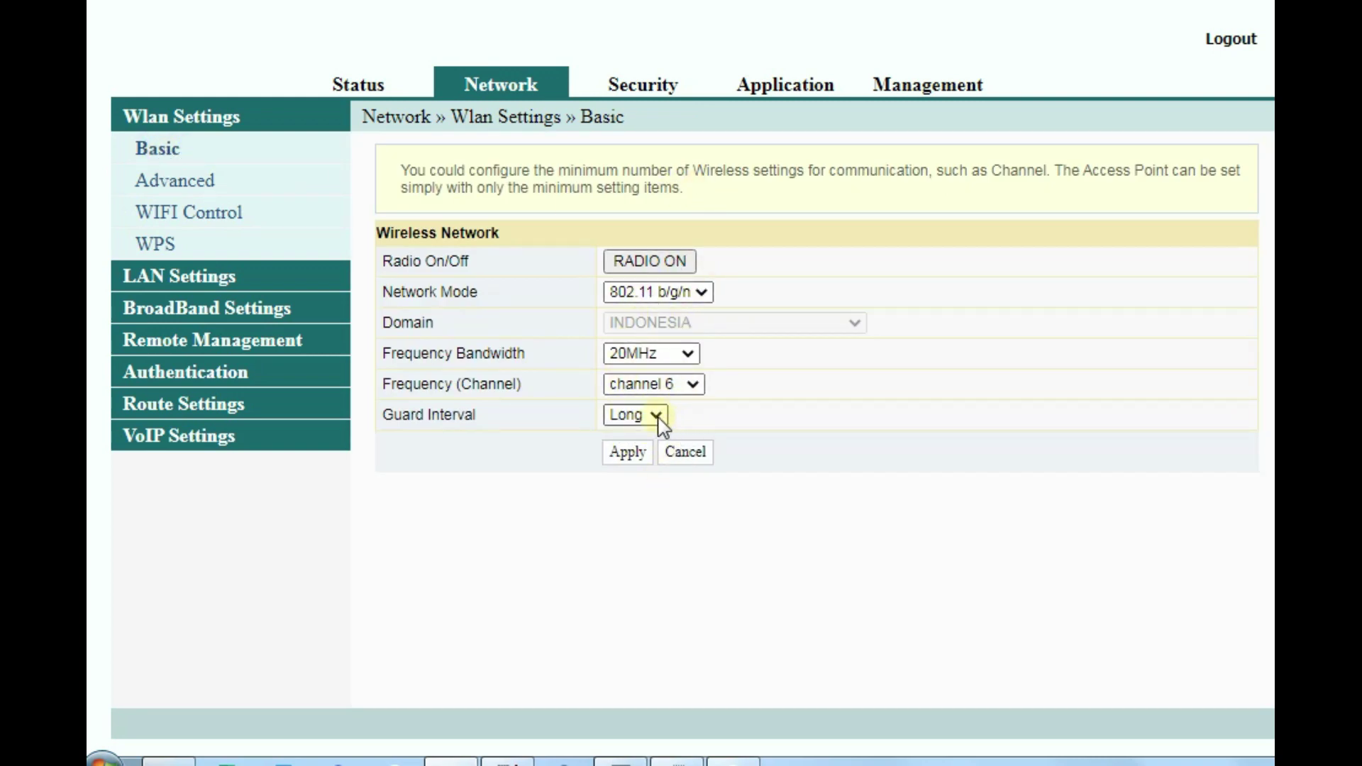
left_click(692, 396)
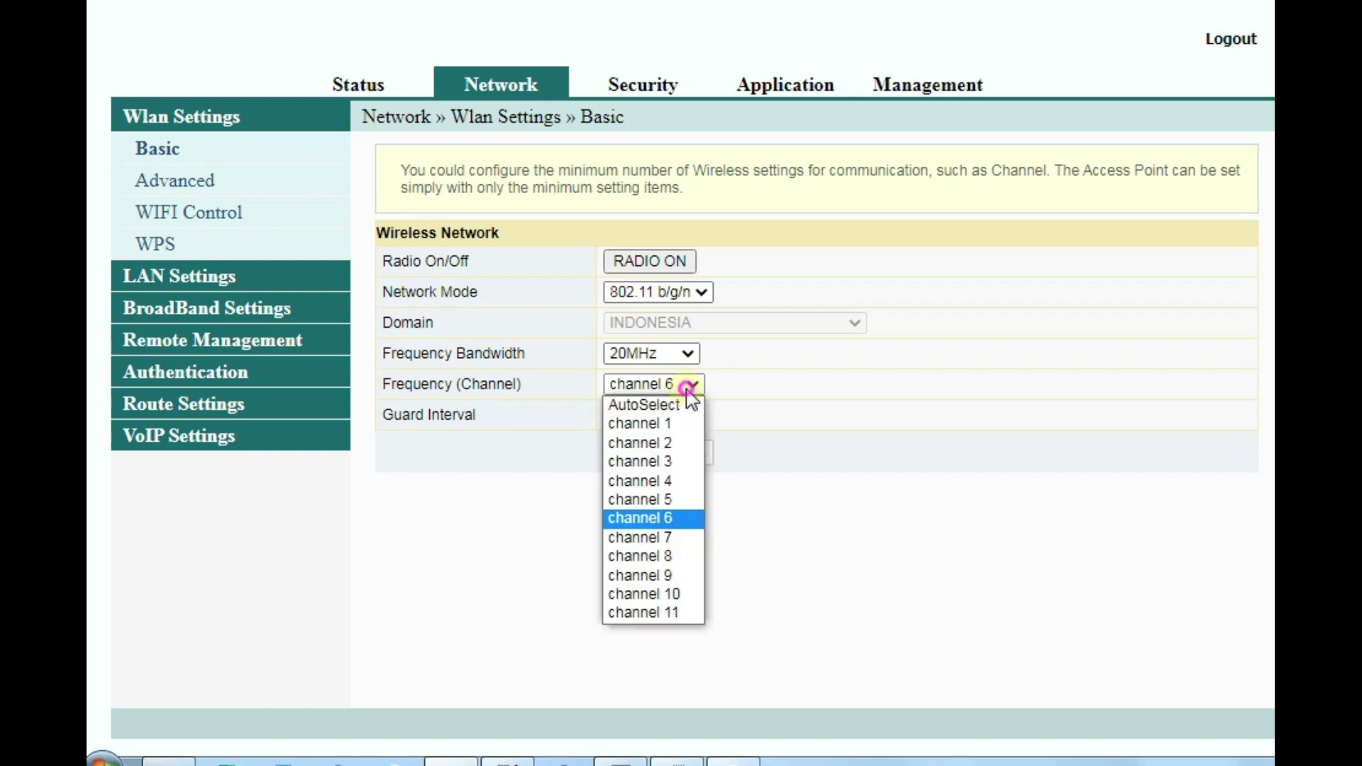
left_click(688, 392)
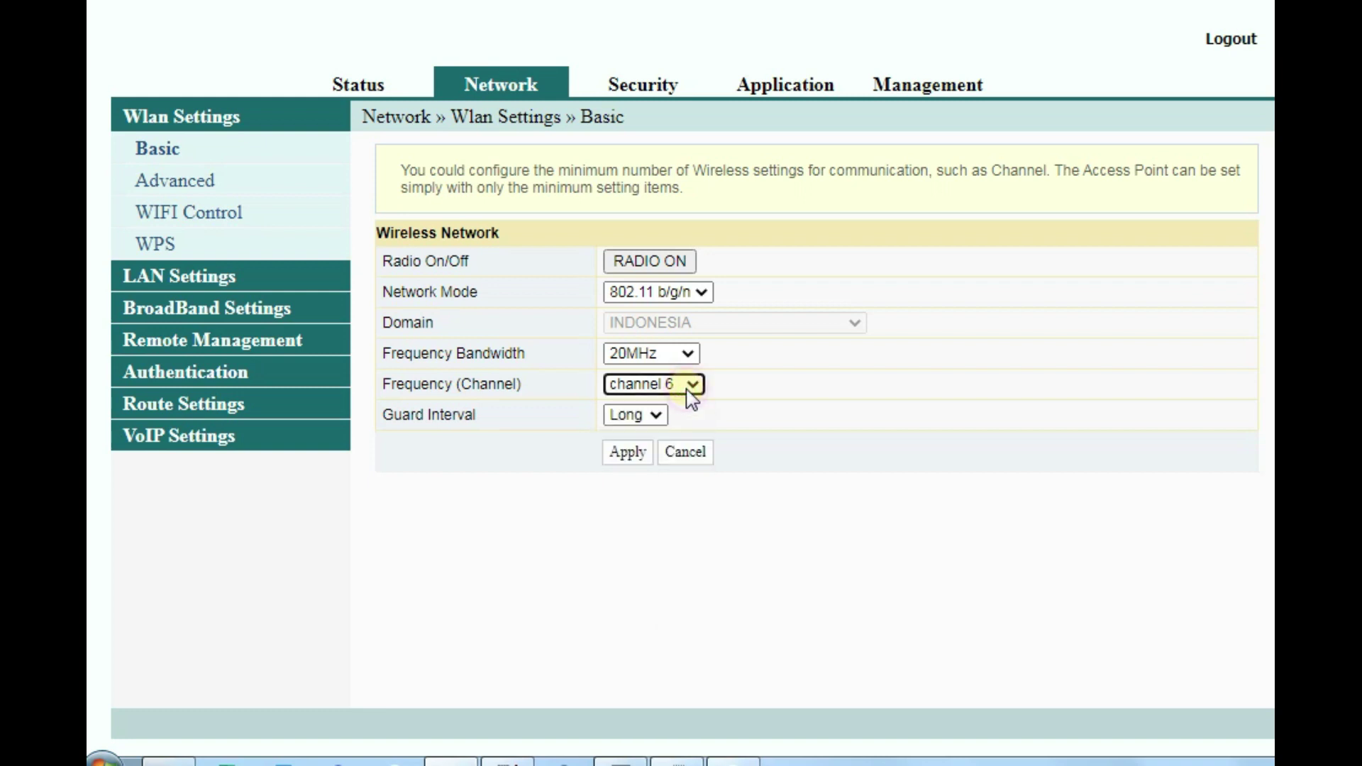
left_click(657, 354)
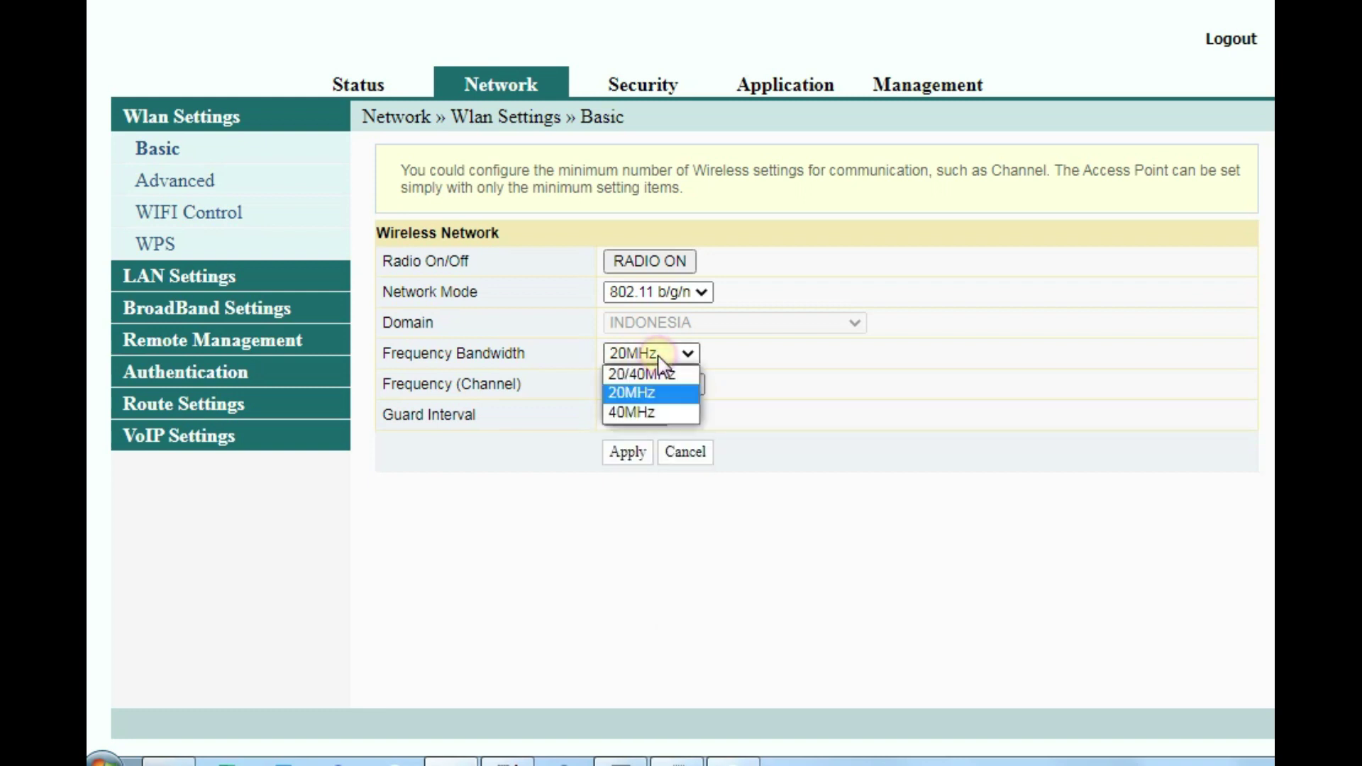
left_click(652, 394)
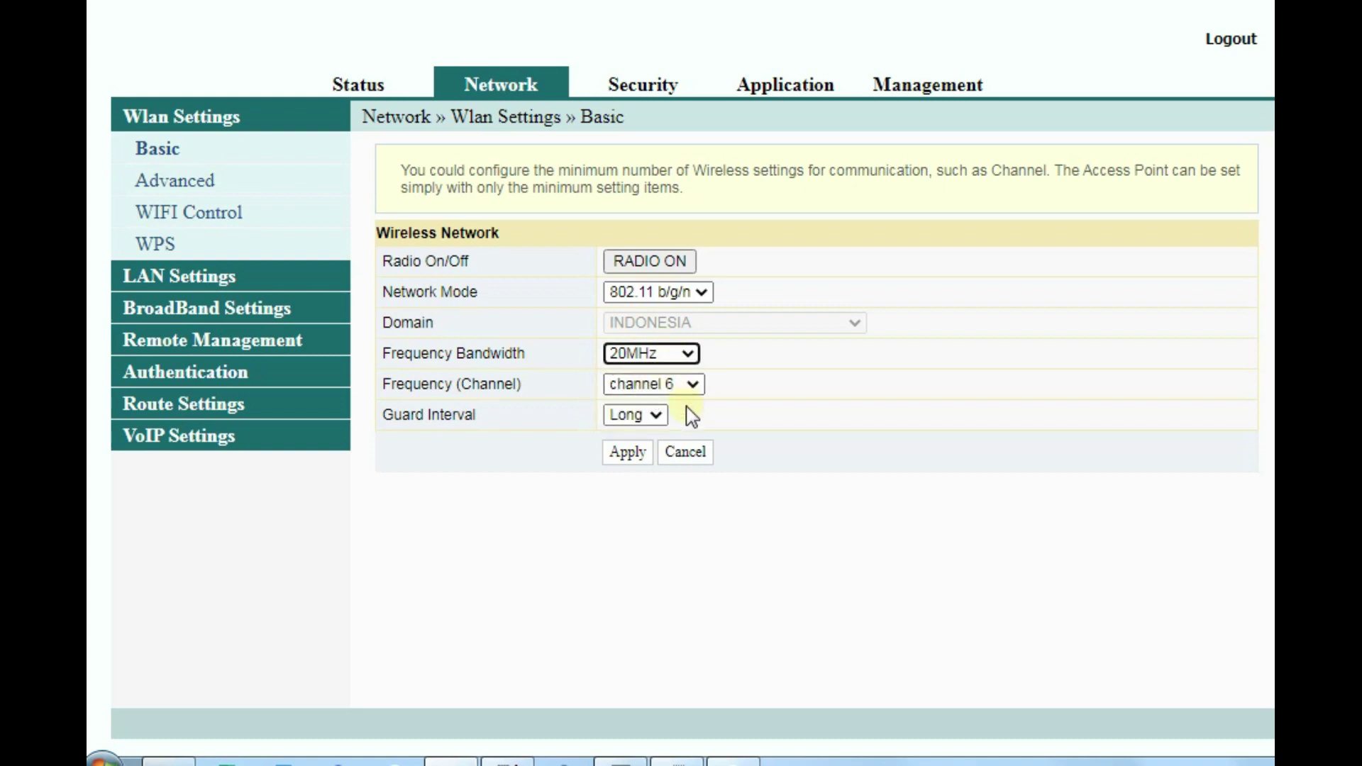
left_click(691, 389)
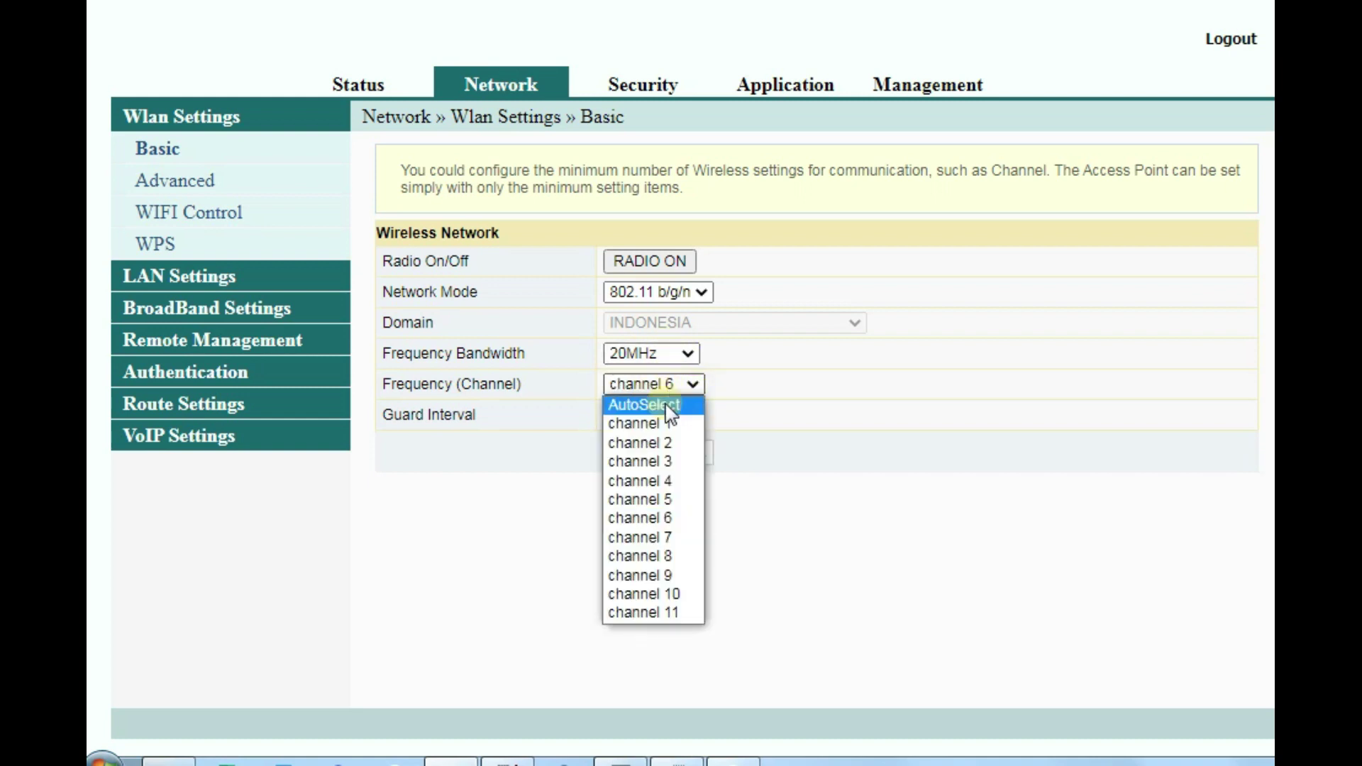
left_click(468, 532)
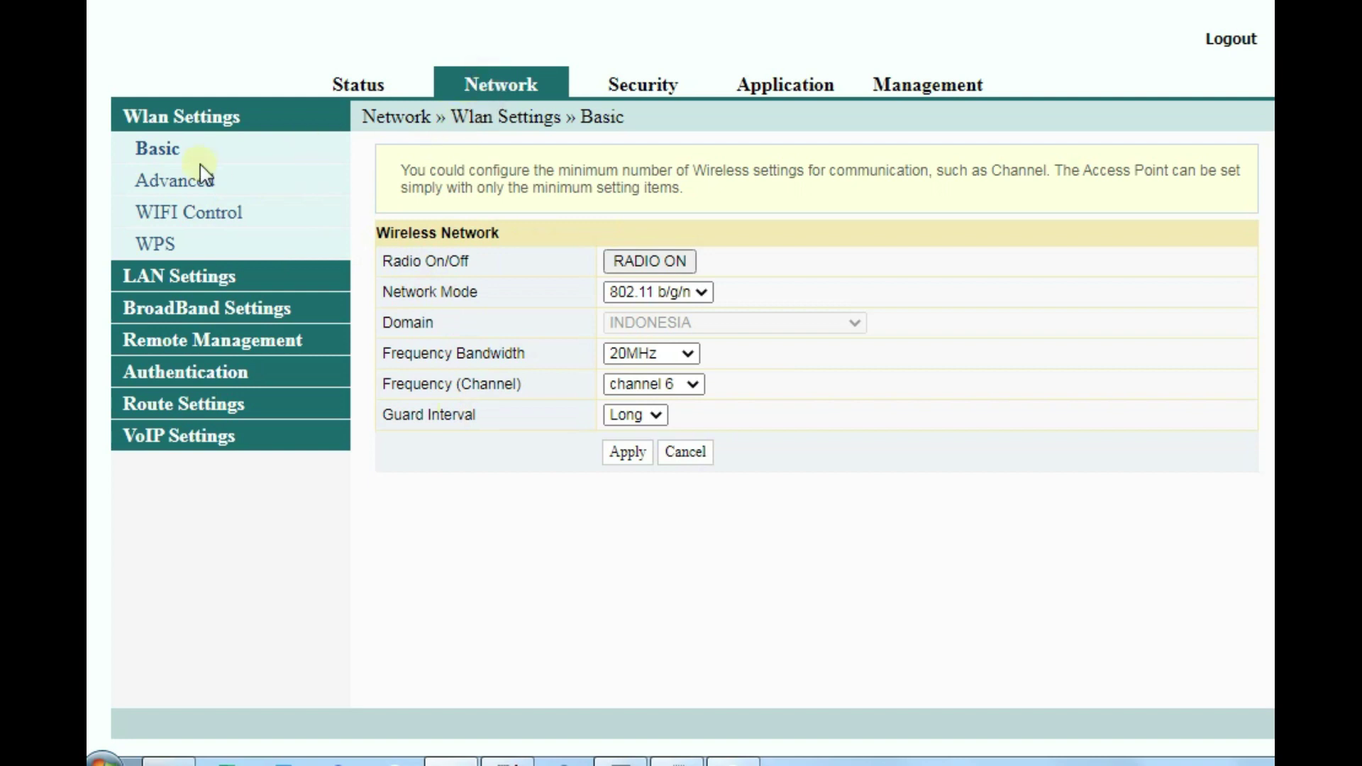
- Review the Frequency Bandwidth and Frequency (Channel) entries under Wireless Network, and go back to the WIFI Control page
triple_click(400, 229)
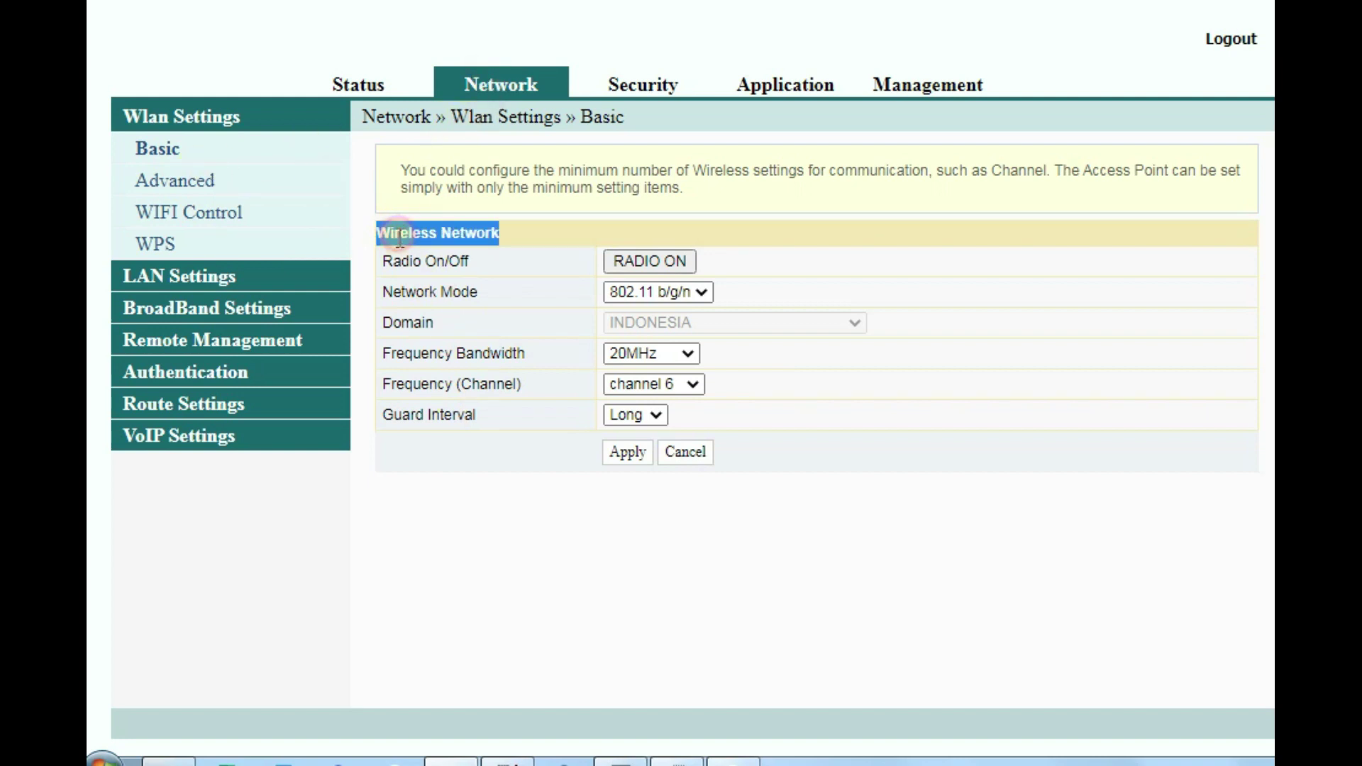
left_click_drag(404, 355, 526, 355)
left_click_drag(406, 381, 506, 383)
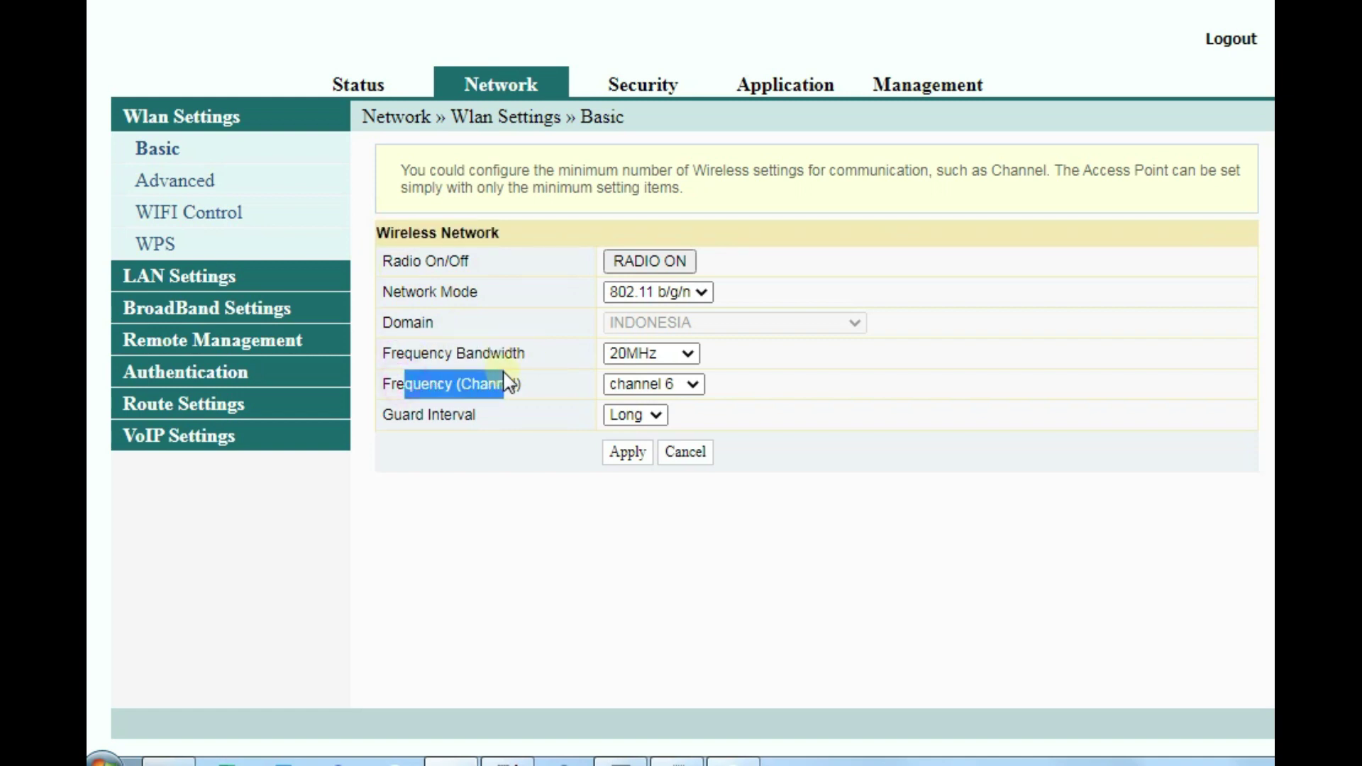
left_click(204, 220)
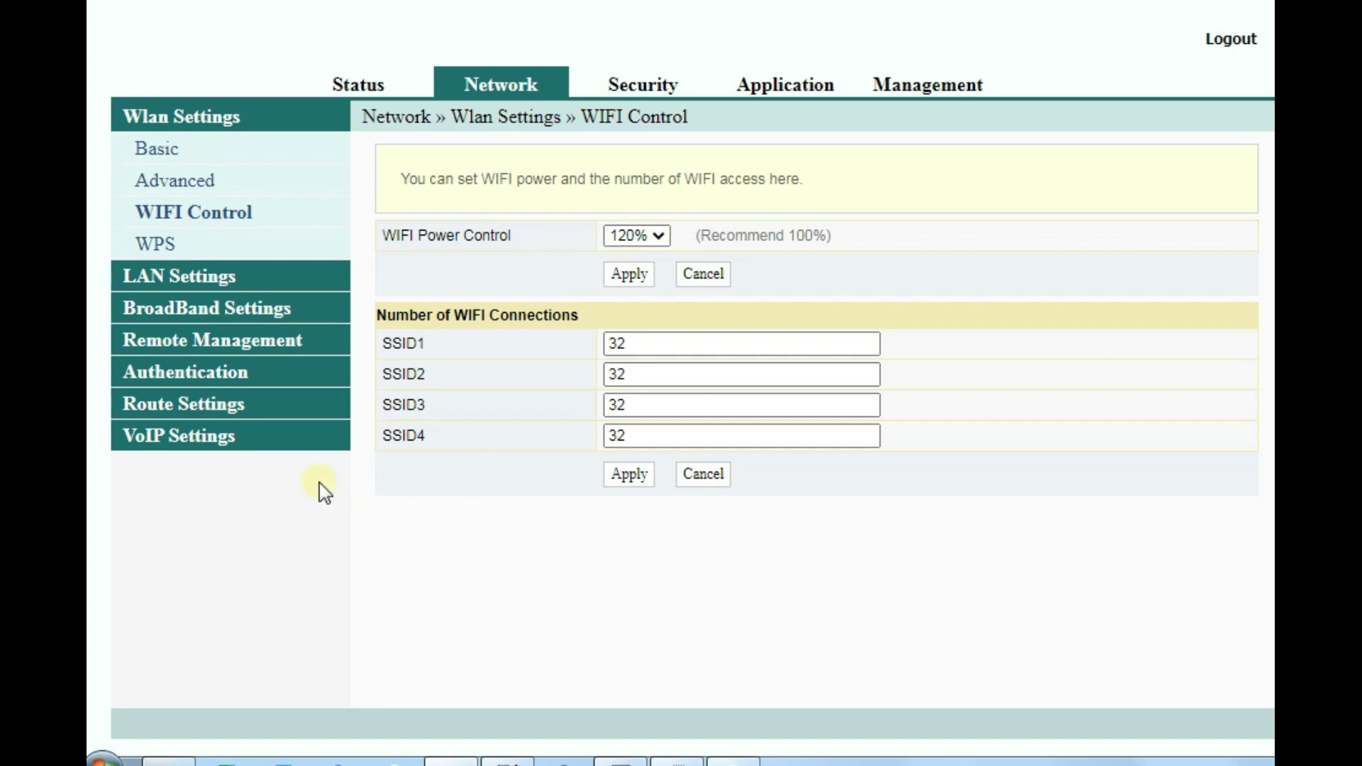
- Reboot the router from the Device Reboot page in Device Management and read the reboot notice
left_click(940, 108)
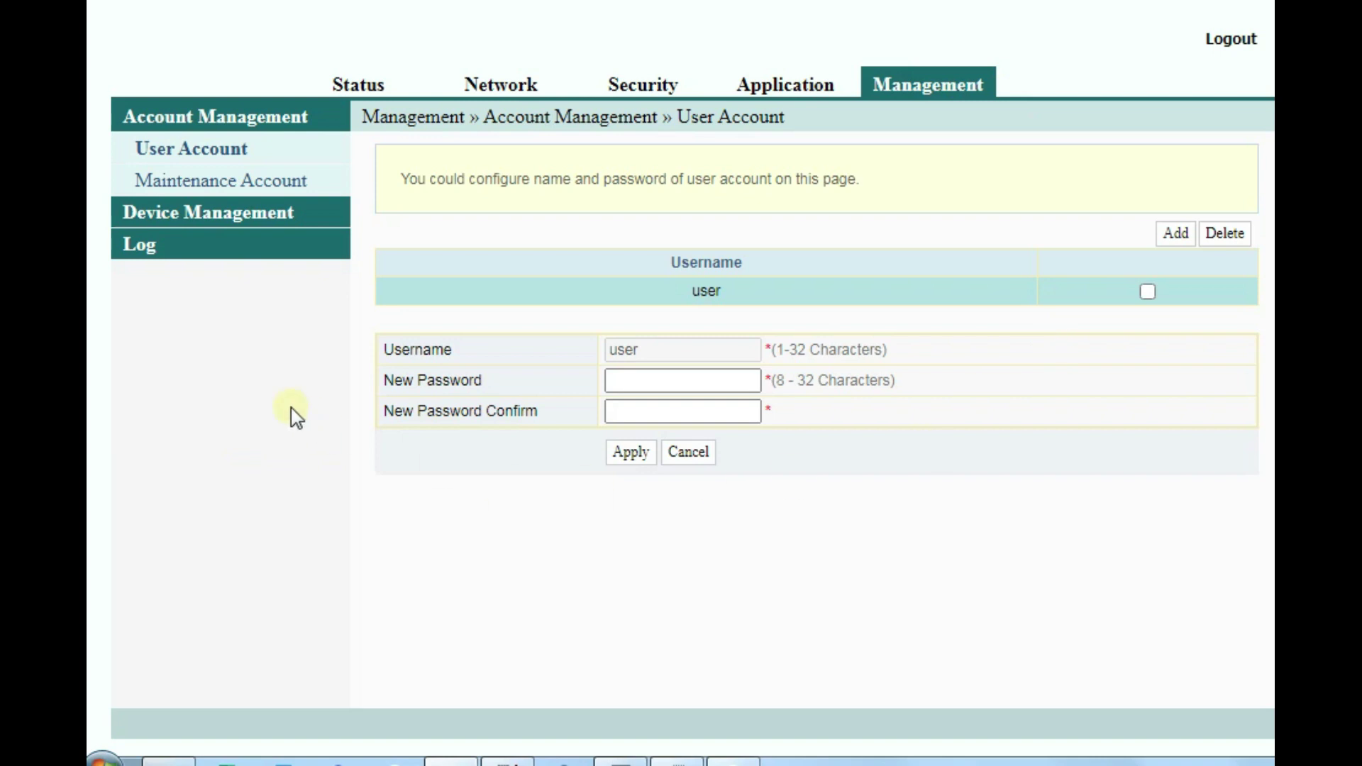
left_click(228, 215)
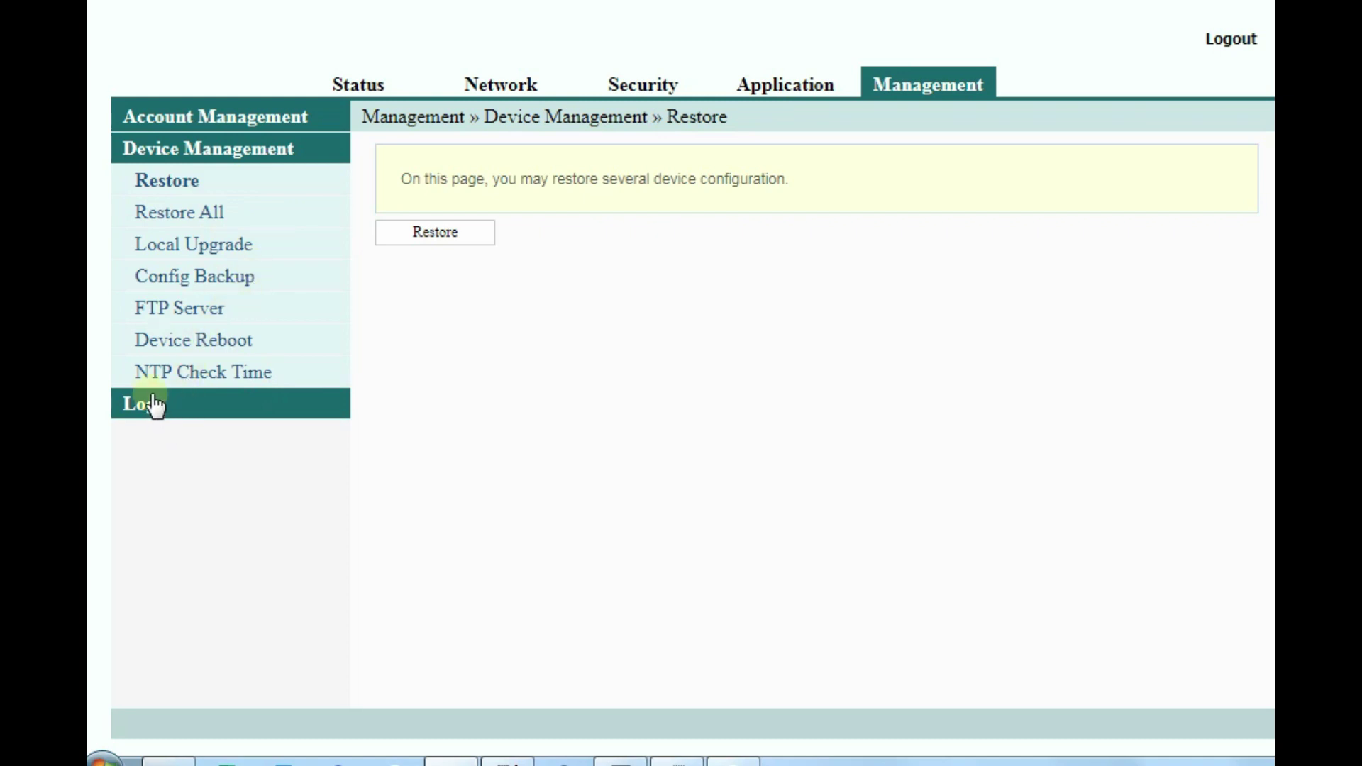
left_click(225, 351)
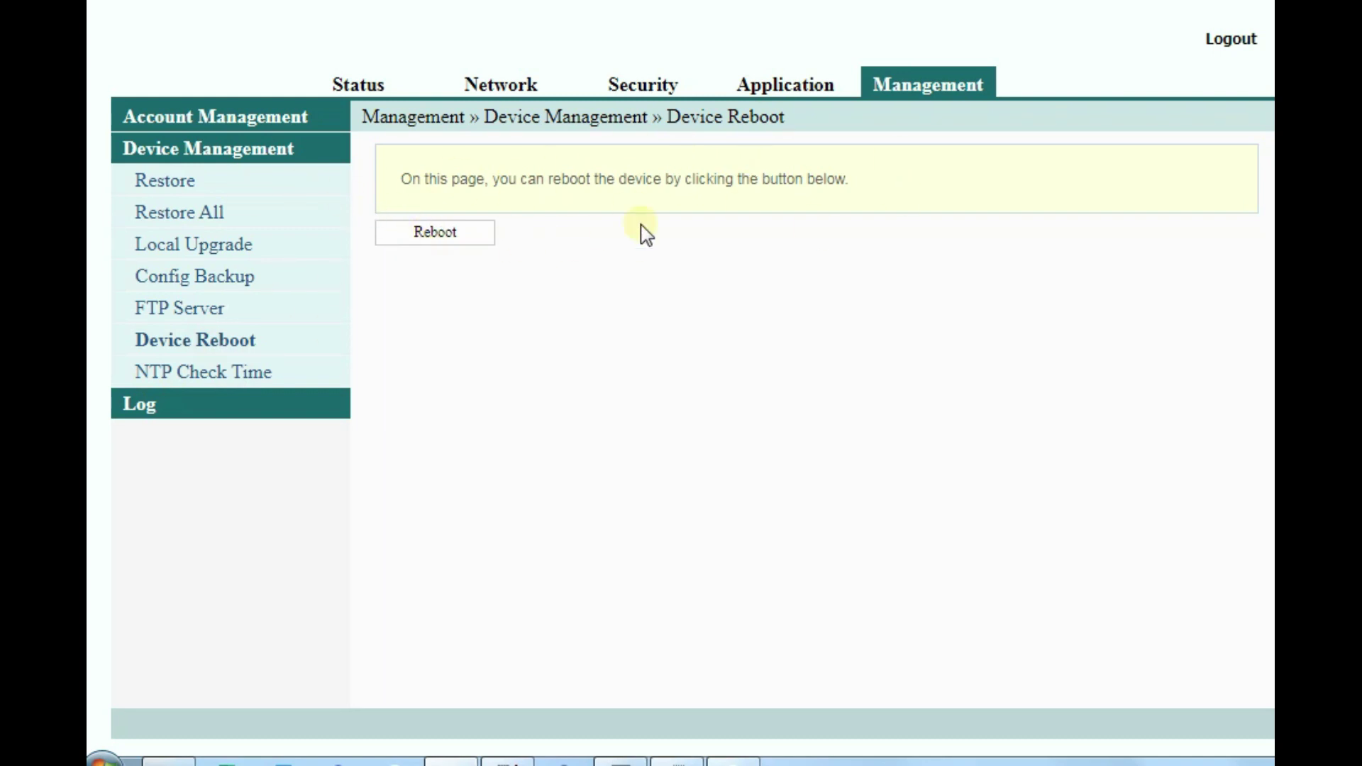
left_click(454, 233)
left_click(811, 165)
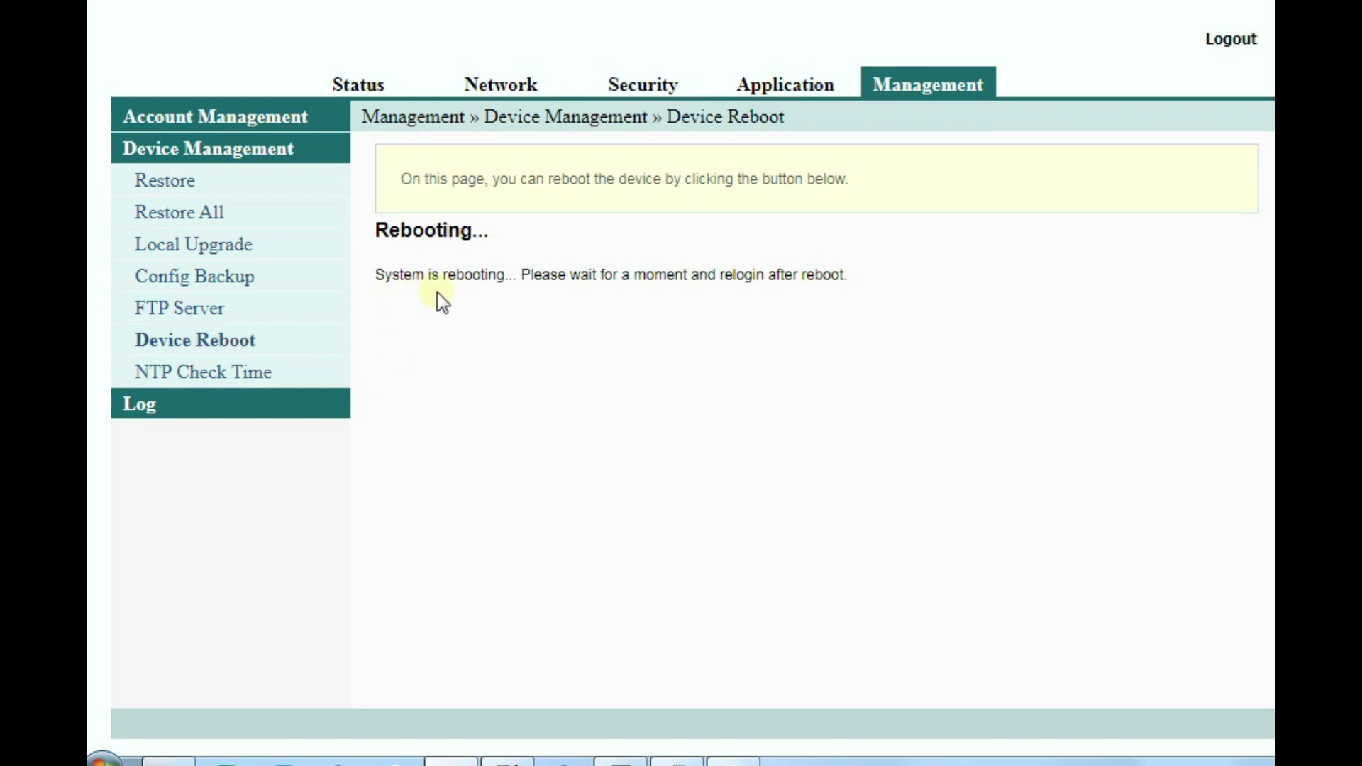
triple_click(556, 283)
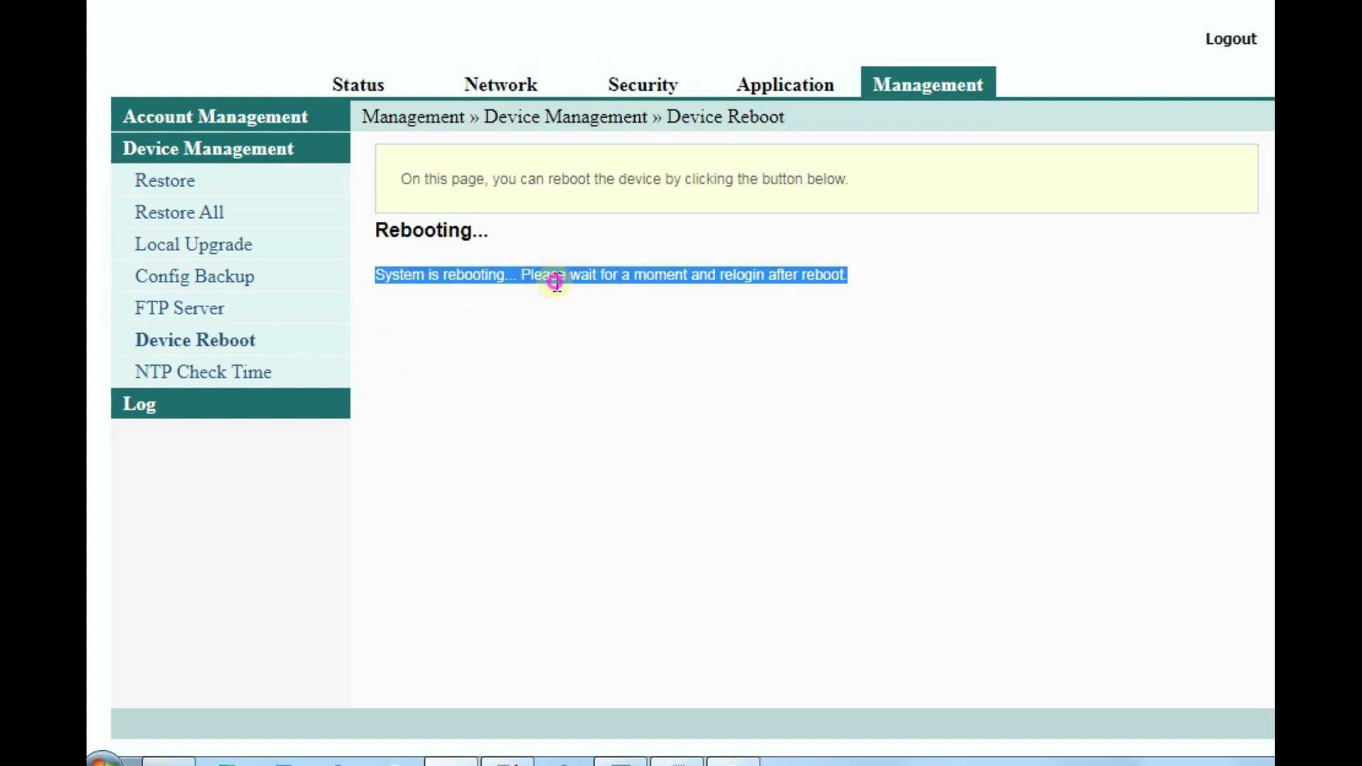
triple_click(557, 280)
- Check whether the Network, Security, Application, Management and Status pages respond during the reboot, and log out of the router
left_click(508, 87)
left_click(662, 88)
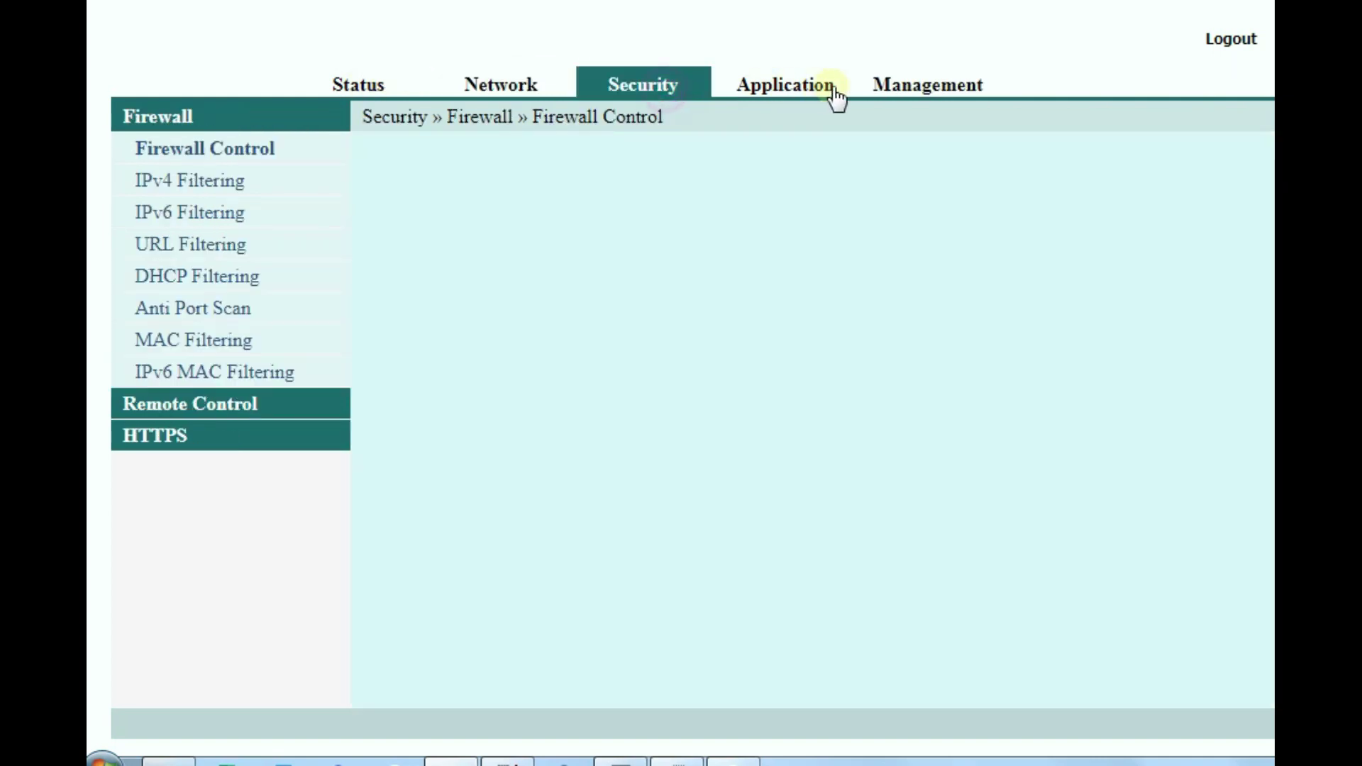
left_click(832, 88)
left_click(894, 90)
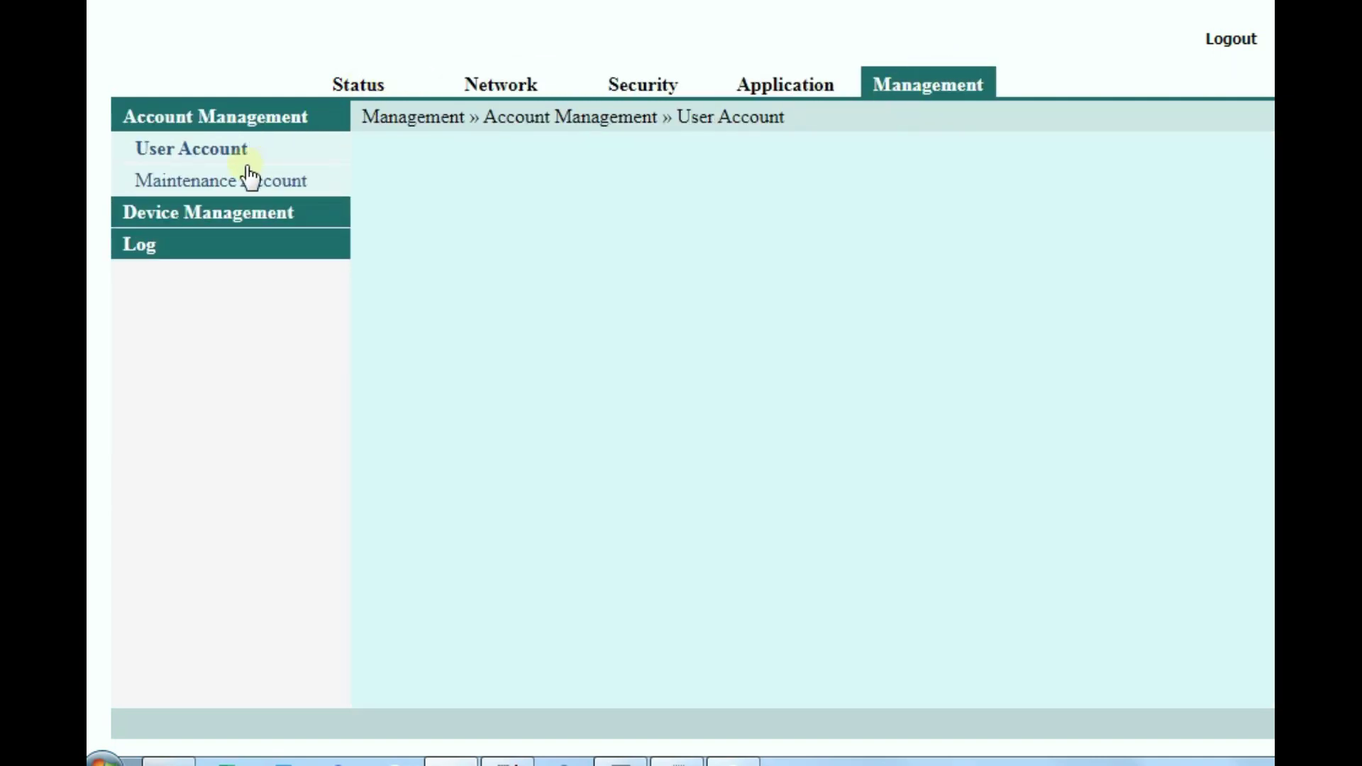
left_click(379, 91)
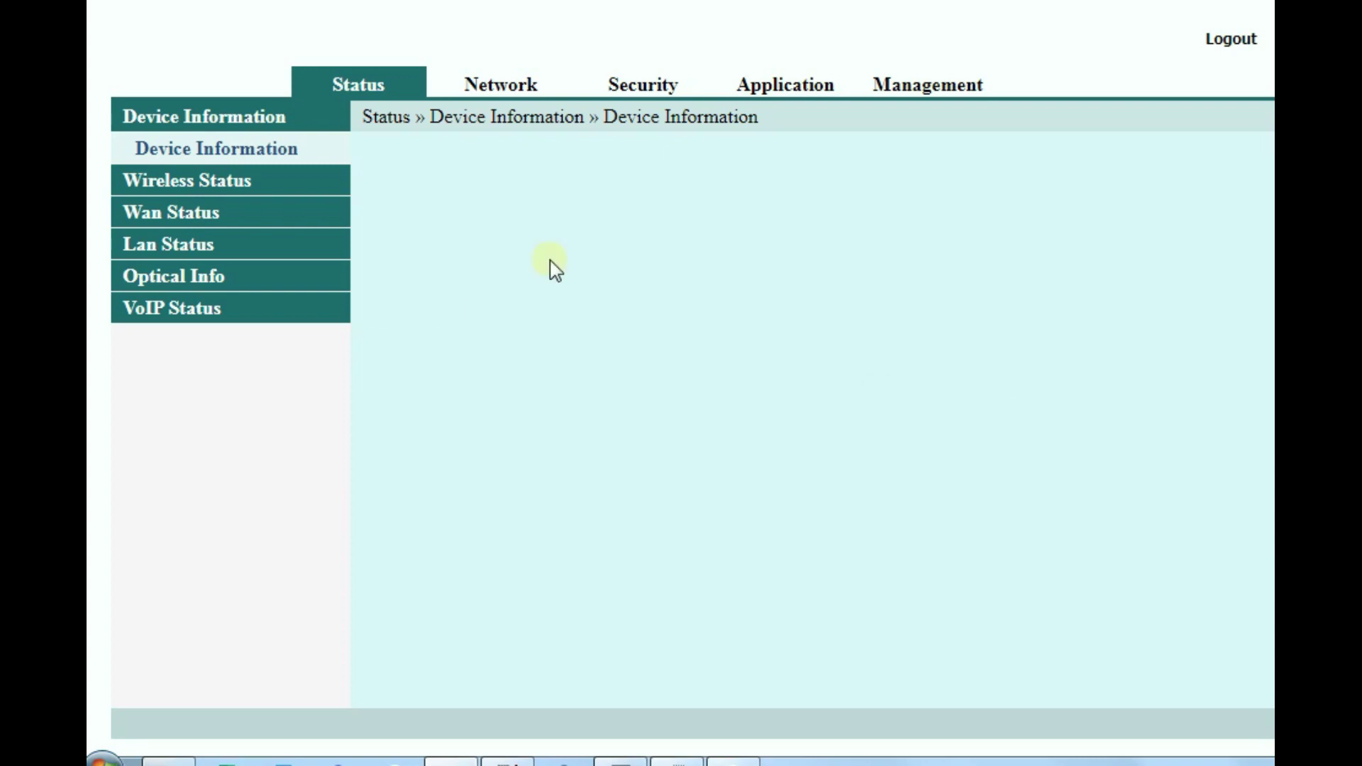
left_click(240, 115)
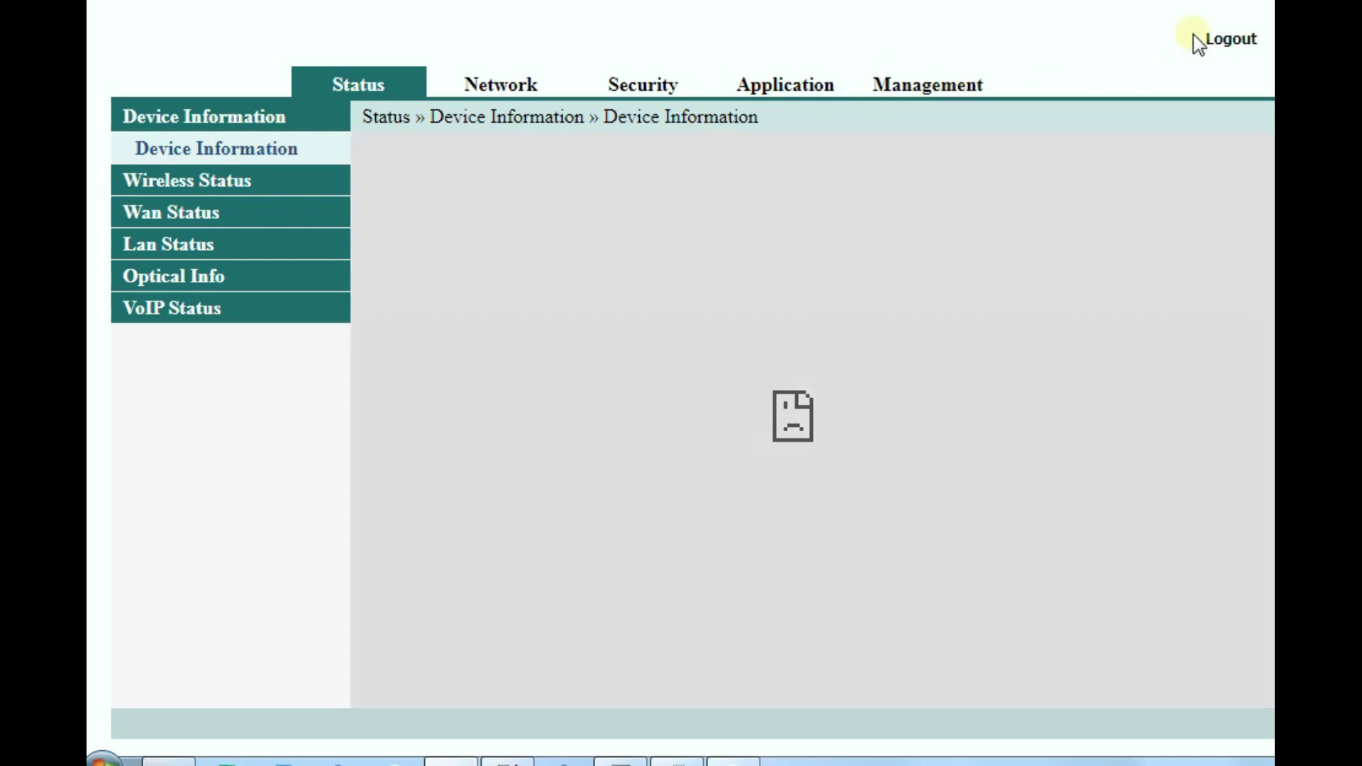
left_click(1225, 41)
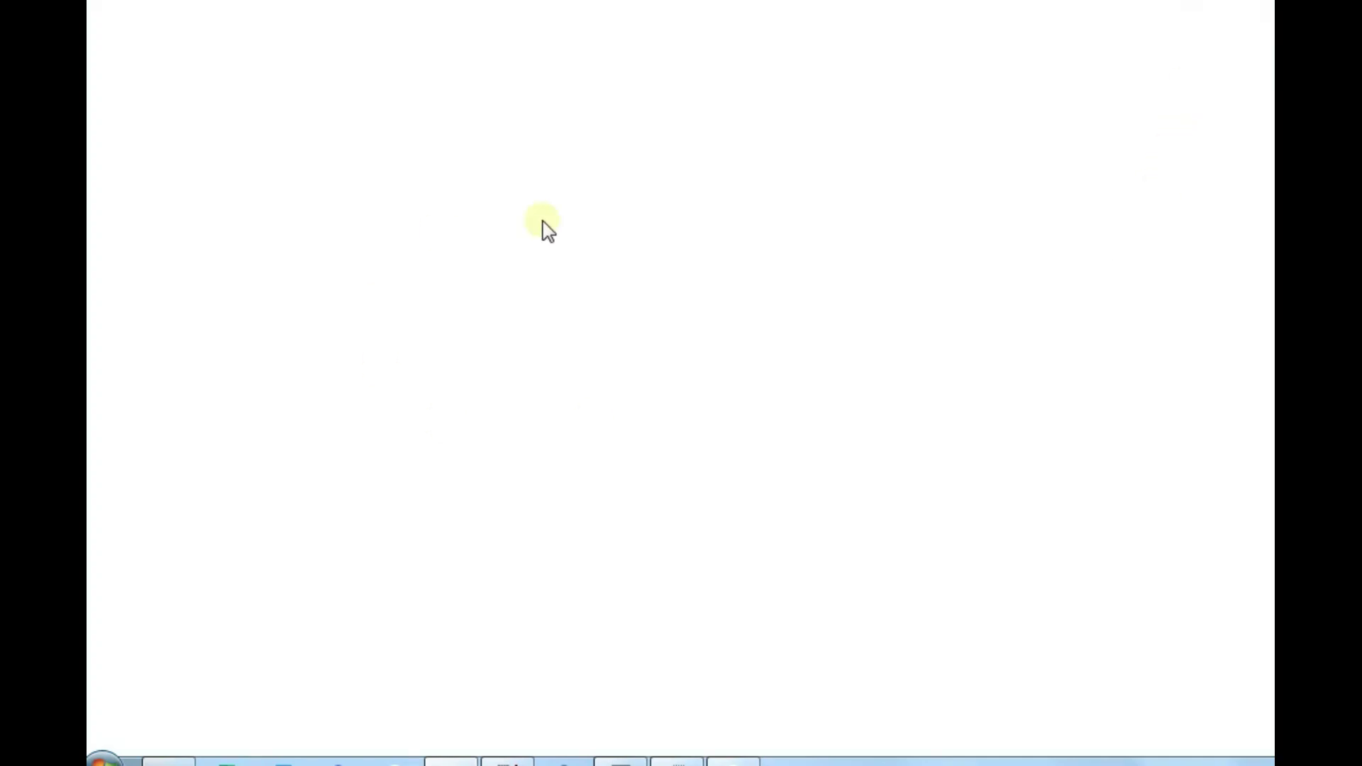